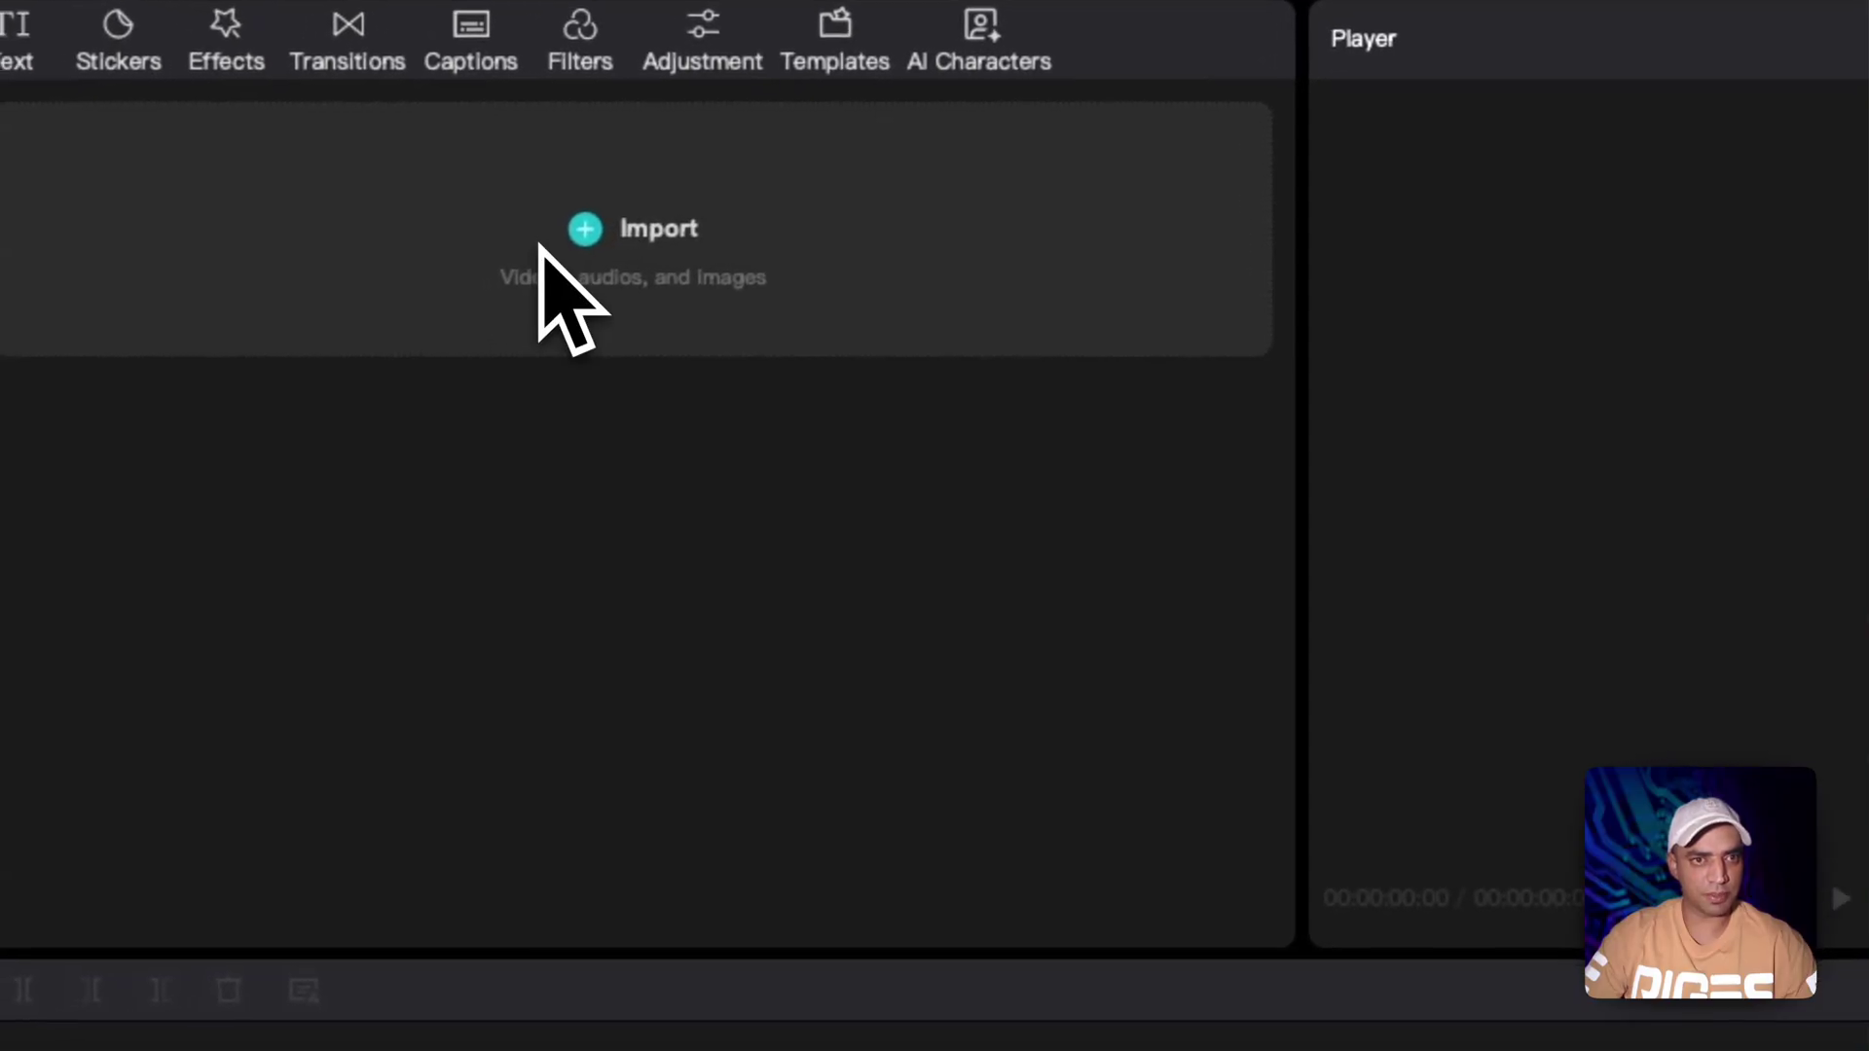
# Step: Import blur test.mp4, place it on the timeline, and duplicate it onto a new track above
pyautogui.click(540, 248)
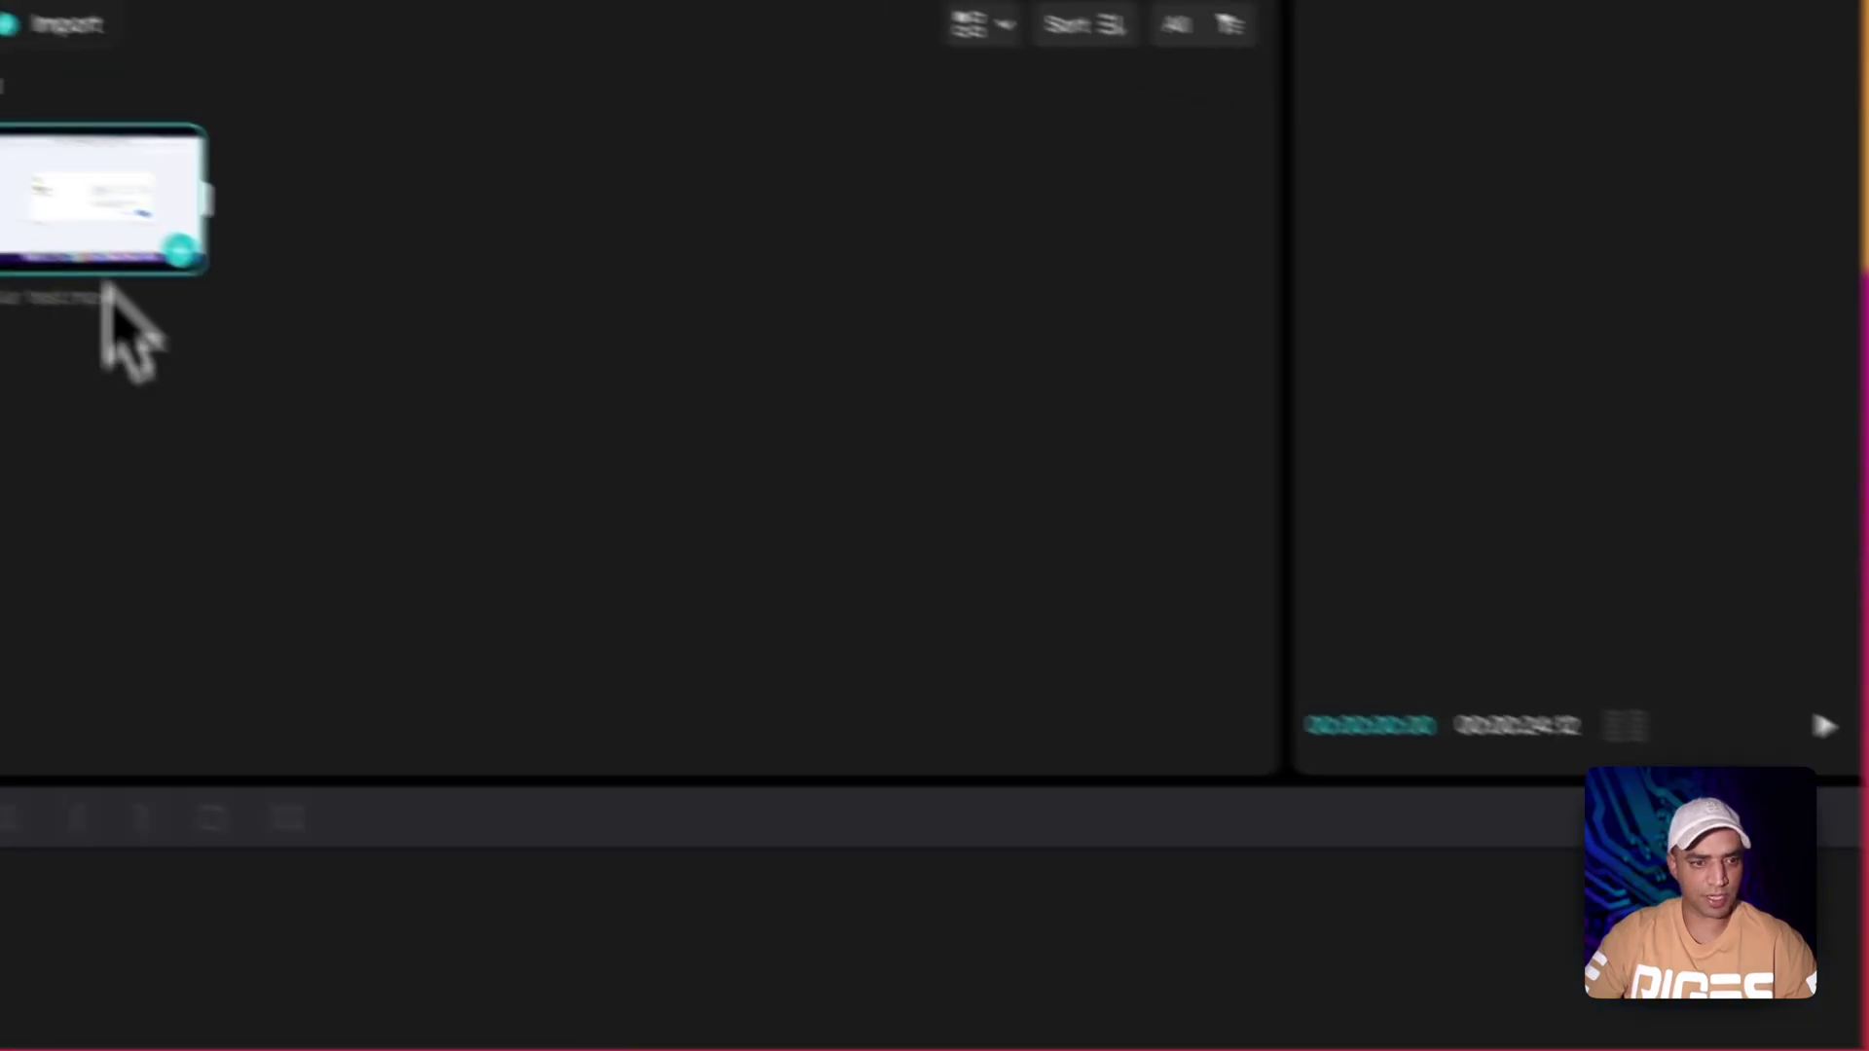
pyautogui.moveTo(125, 333); pyautogui.dragTo(271, 980)
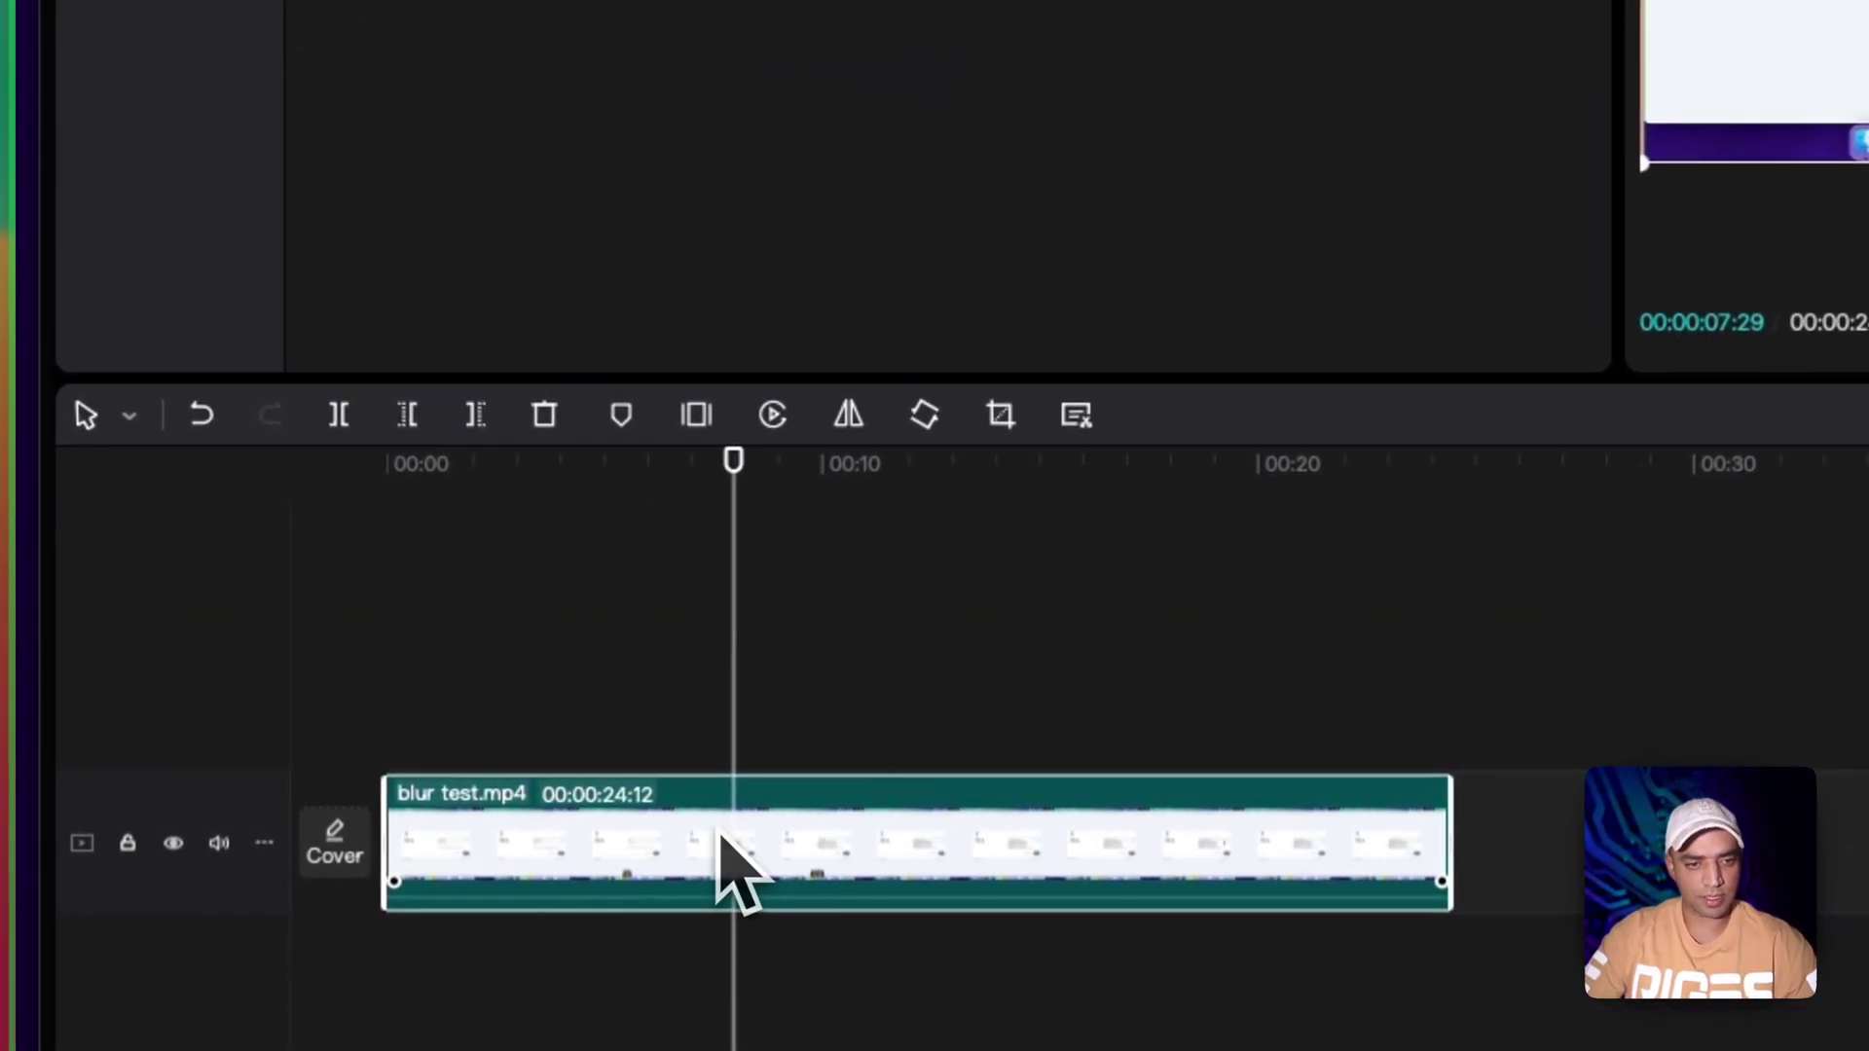
pyautogui.moveTo(719, 833); pyautogui.dragTo(720, 678)
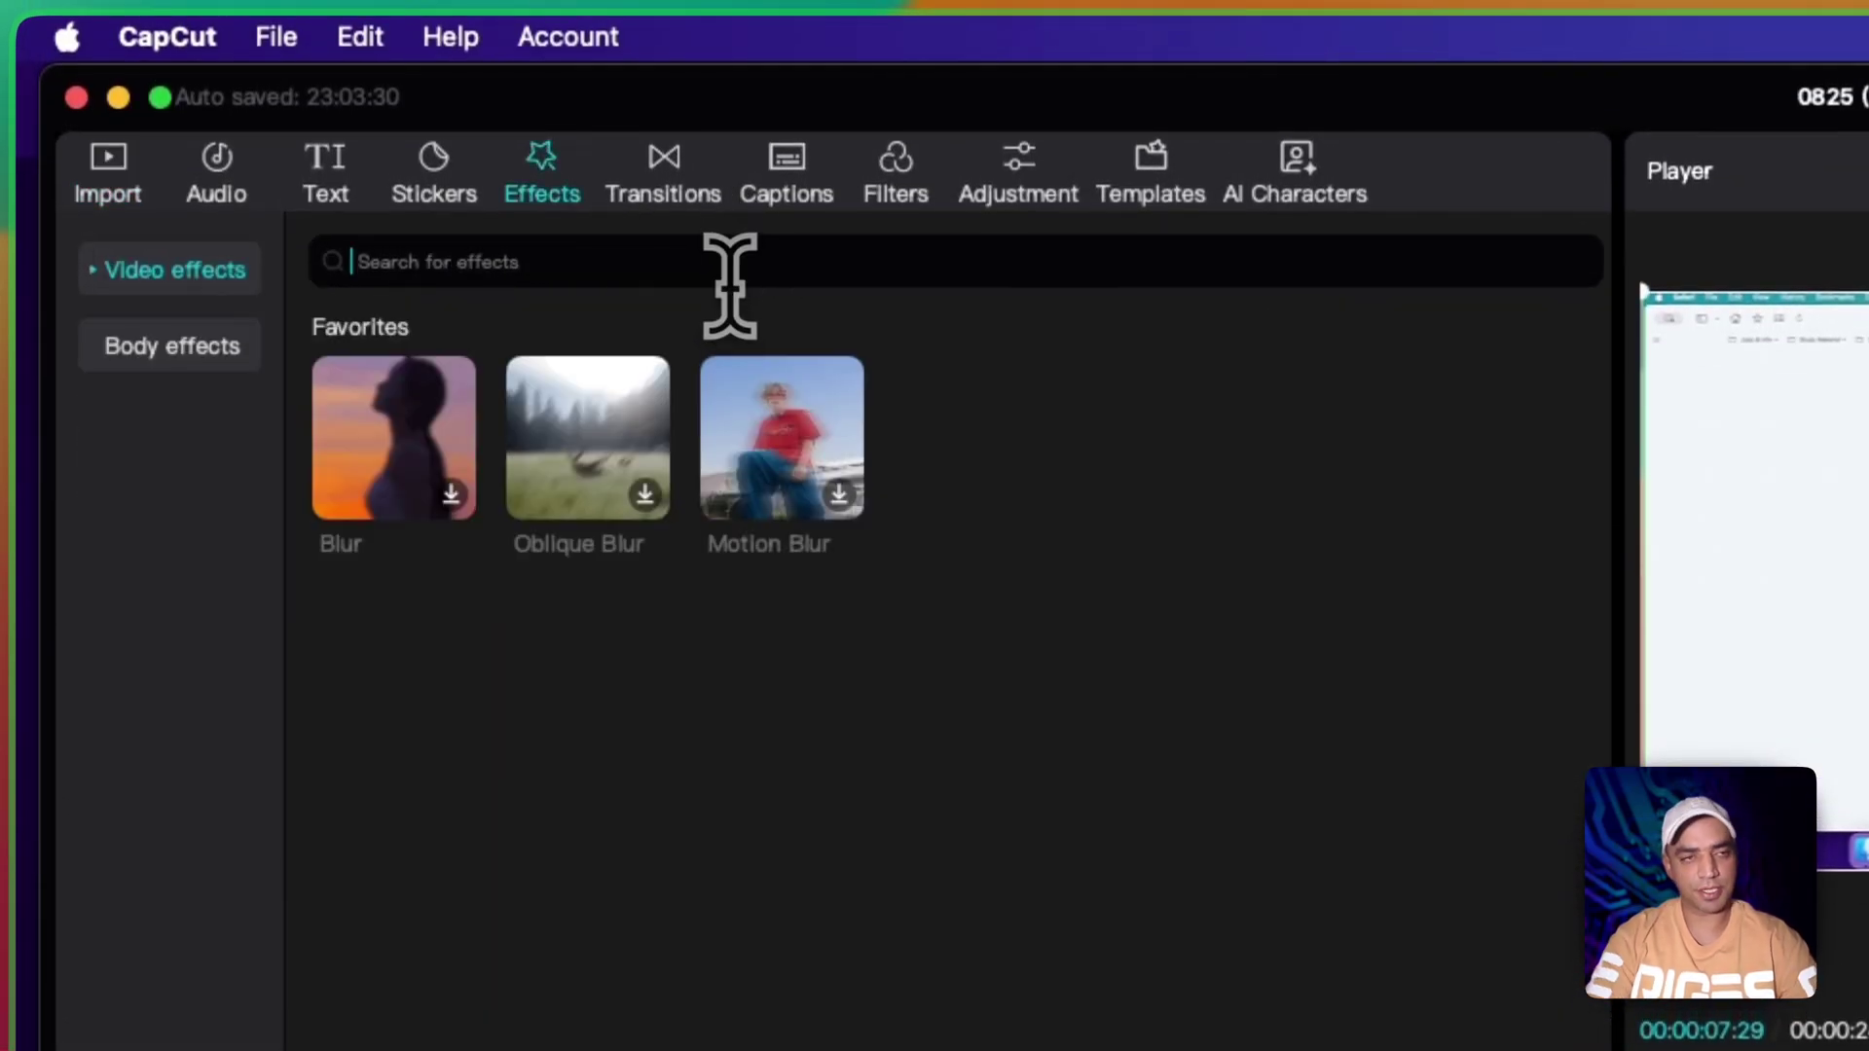
# Step: Search effects for 'blur', add Blur as a separate effect clip, and preview the frame at 07:11
pyautogui.write('blur')
pyautogui.press('Return')
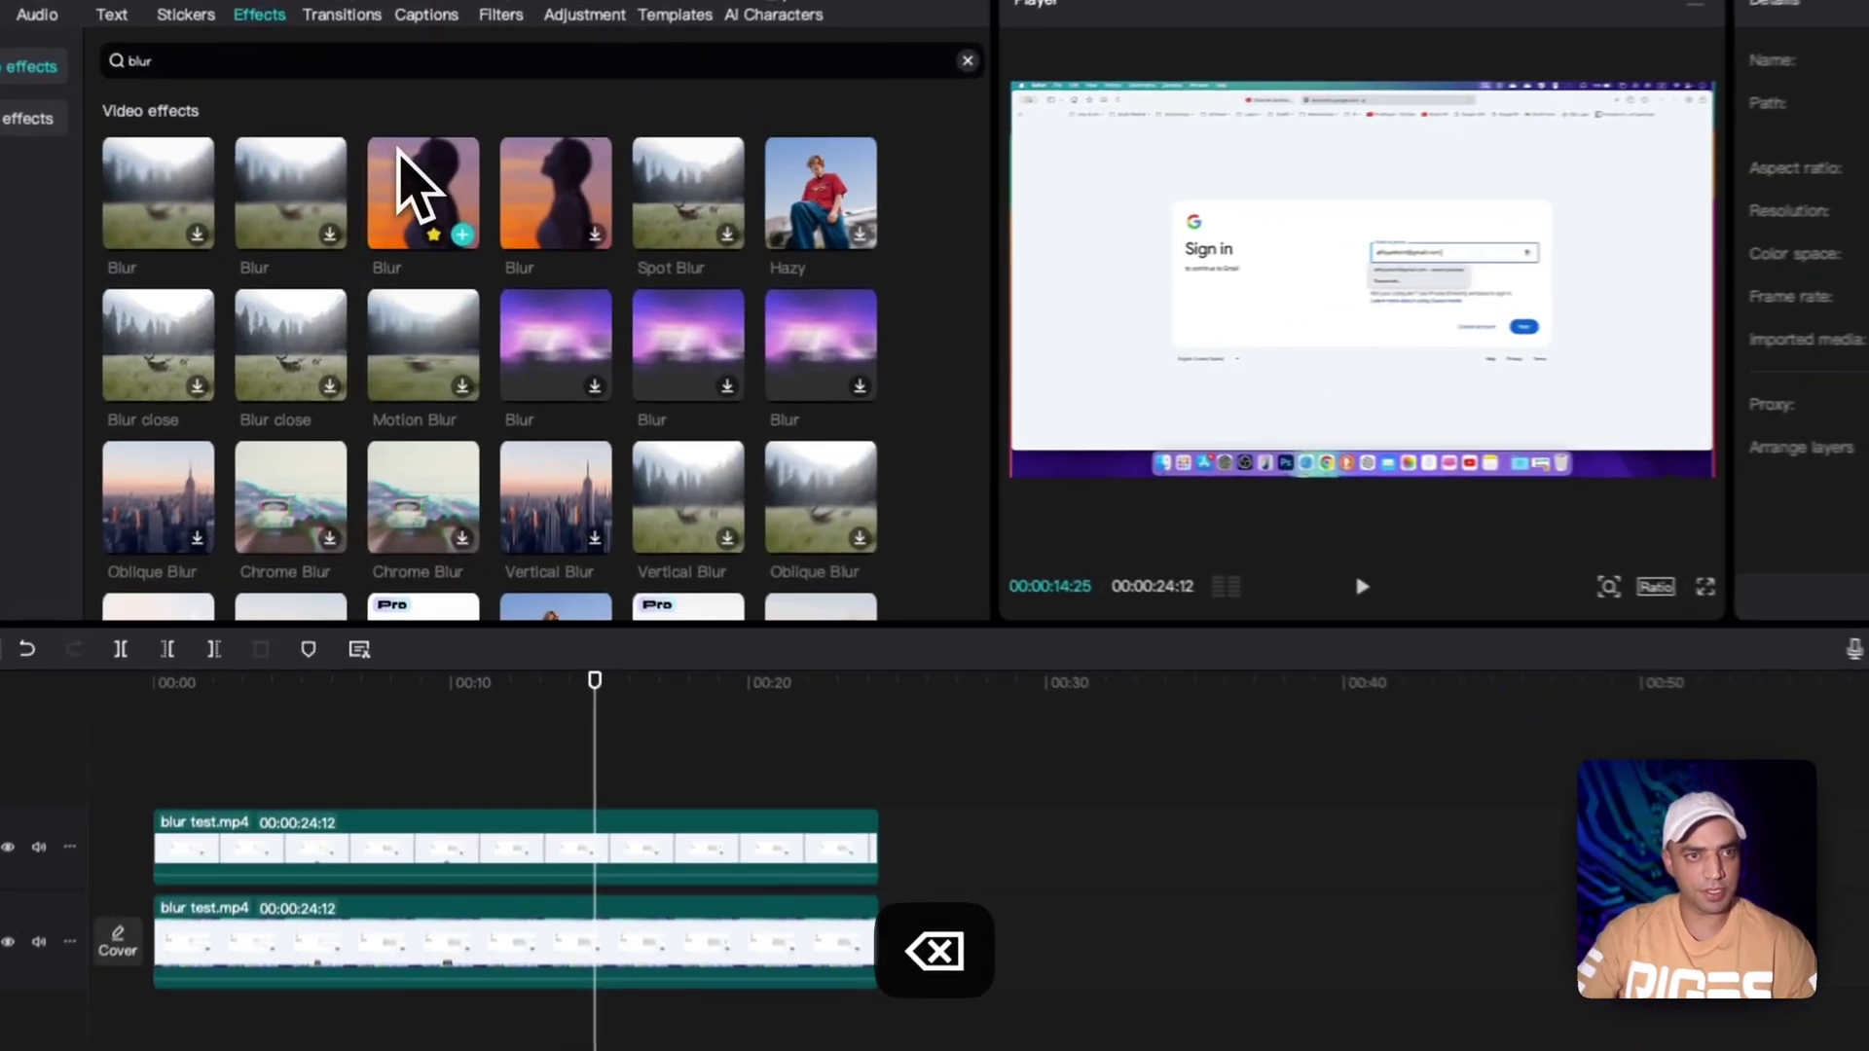
pyautogui.moveTo(781, 455); pyautogui.dragTo(717, 928)
pyautogui.moveTo(380, 525); pyautogui.dragTo(348, 827)
pyautogui.moveTo(343, 752); pyautogui.dragTo(354, 846)
pyautogui.click(375, 834)
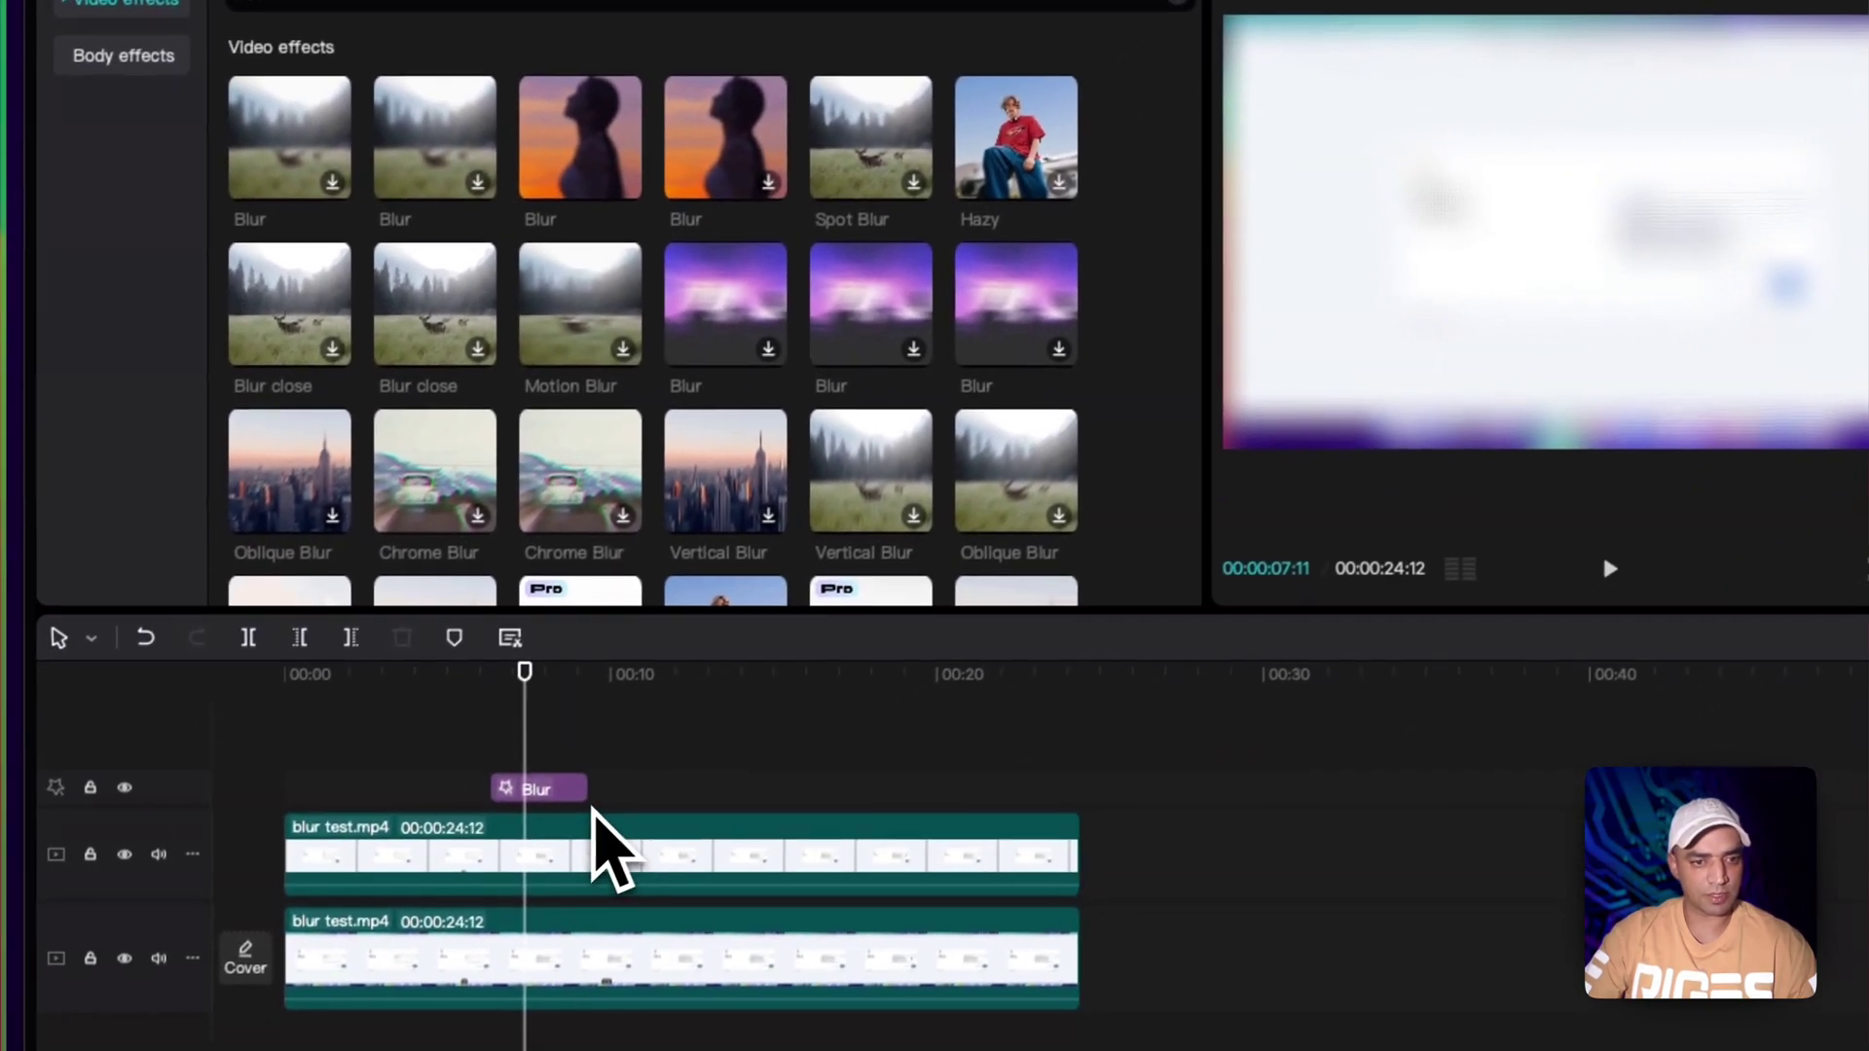
# Step: Delete the separate Blur effect clip and apply Blur directly onto the top video clip
pyautogui.click(584, 789)
pyautogui.press('BackSpace')
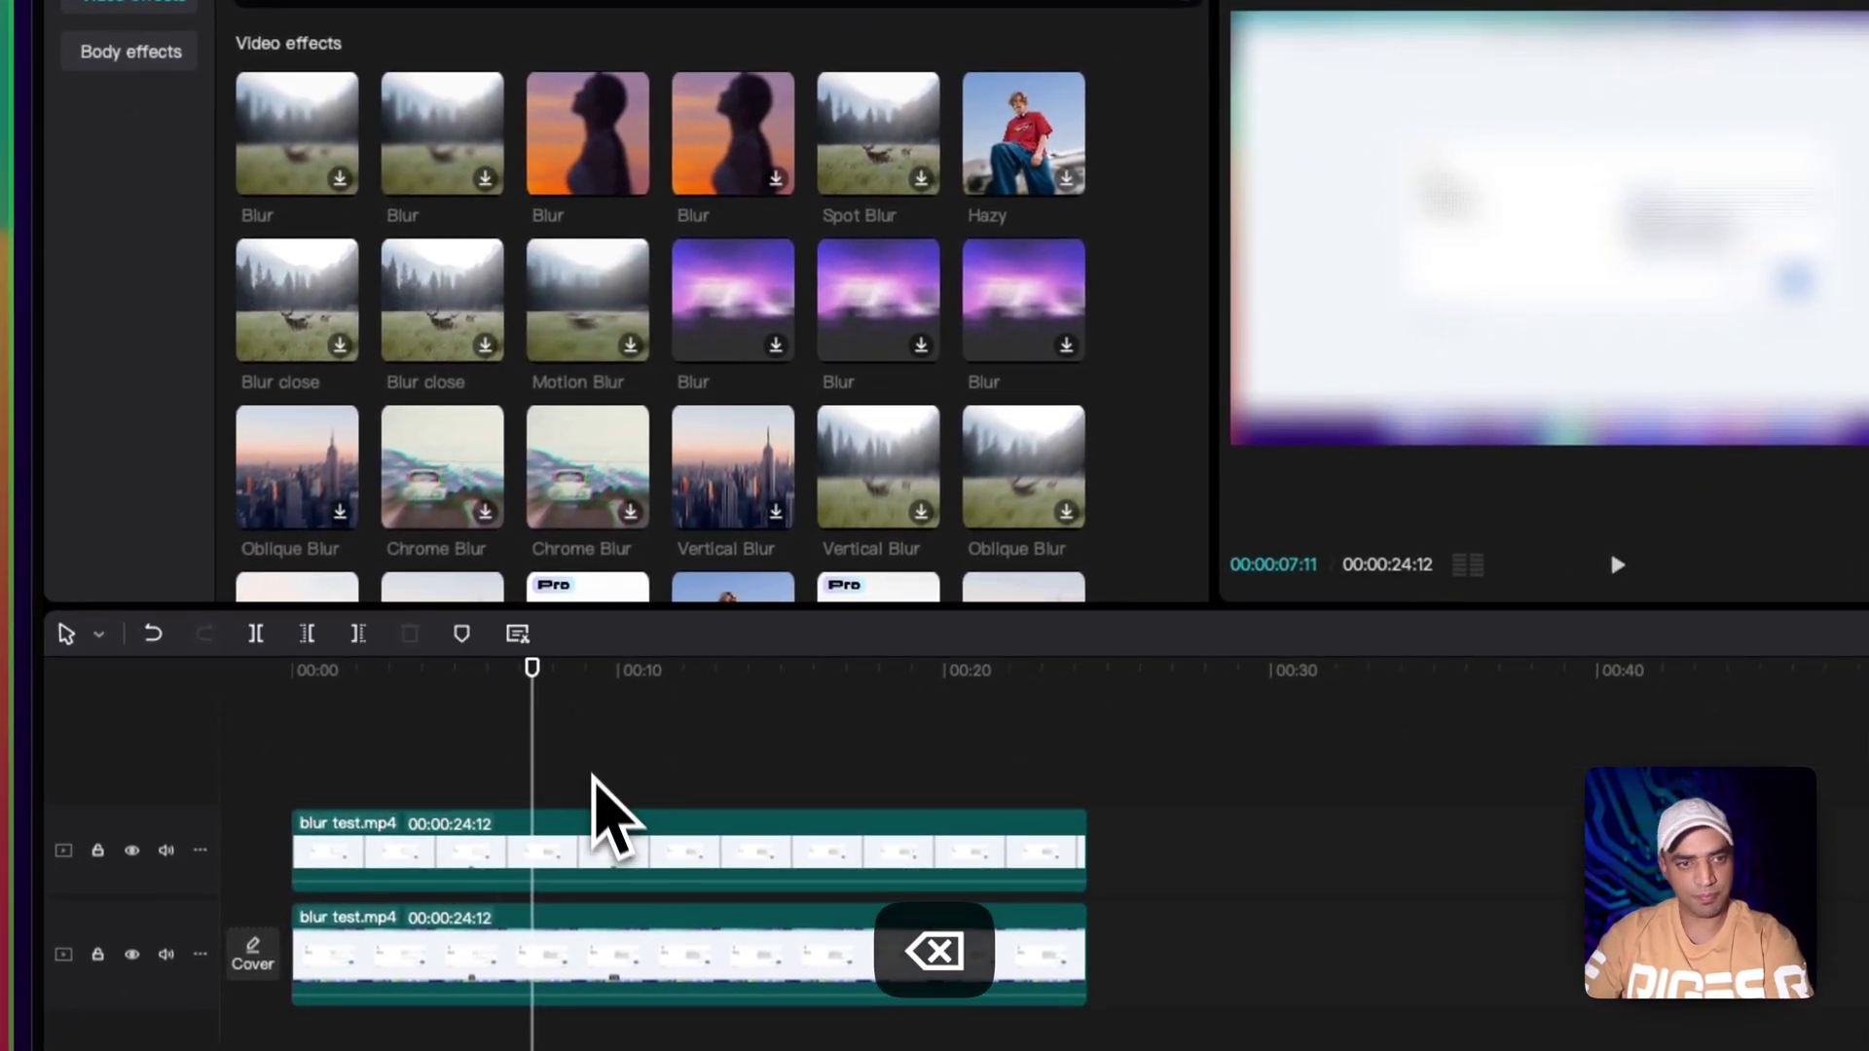
pyautogui.moveTo(584, 175); pyautogui.dragTo(559, 862)
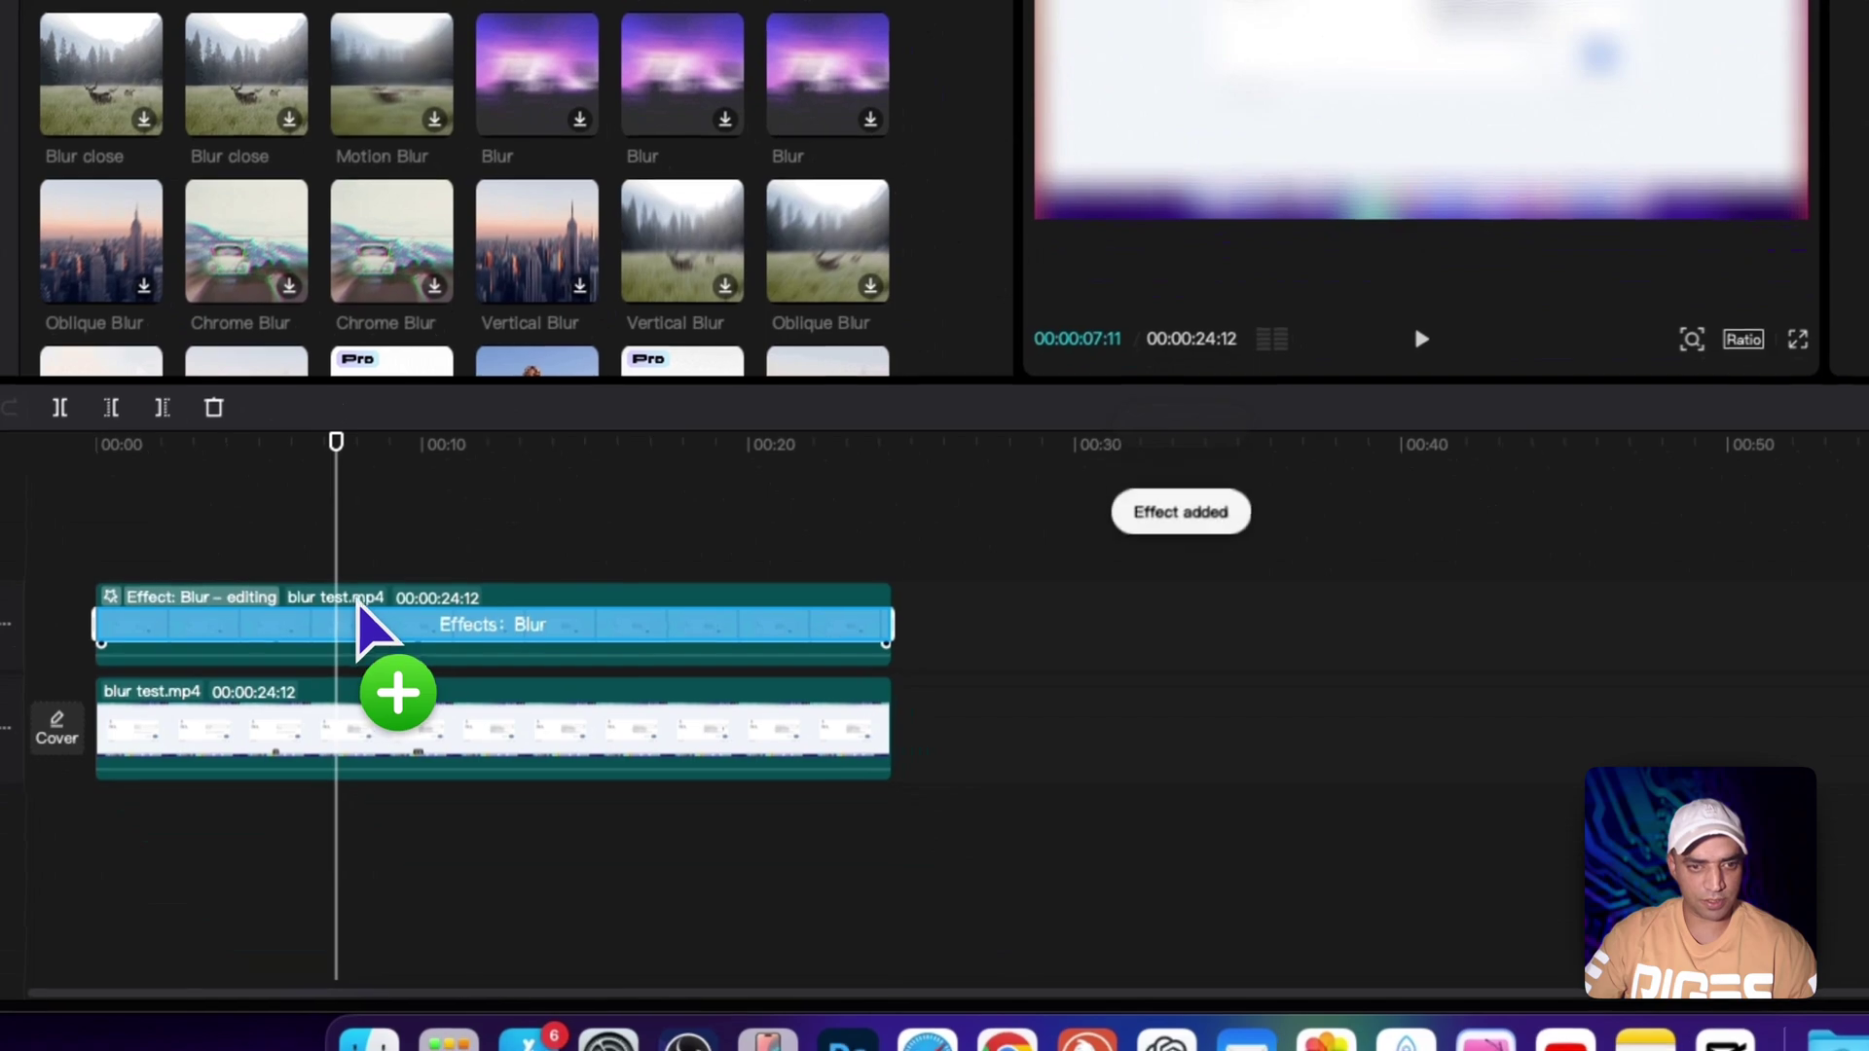
pyautogui.moveTo(365, 583); pyautogui.dragTo(368, 589)
# Step: Give the top clip a 1502 × 359 rectangle mask over the email field, then invert it
pyautogui.click(886, 657)
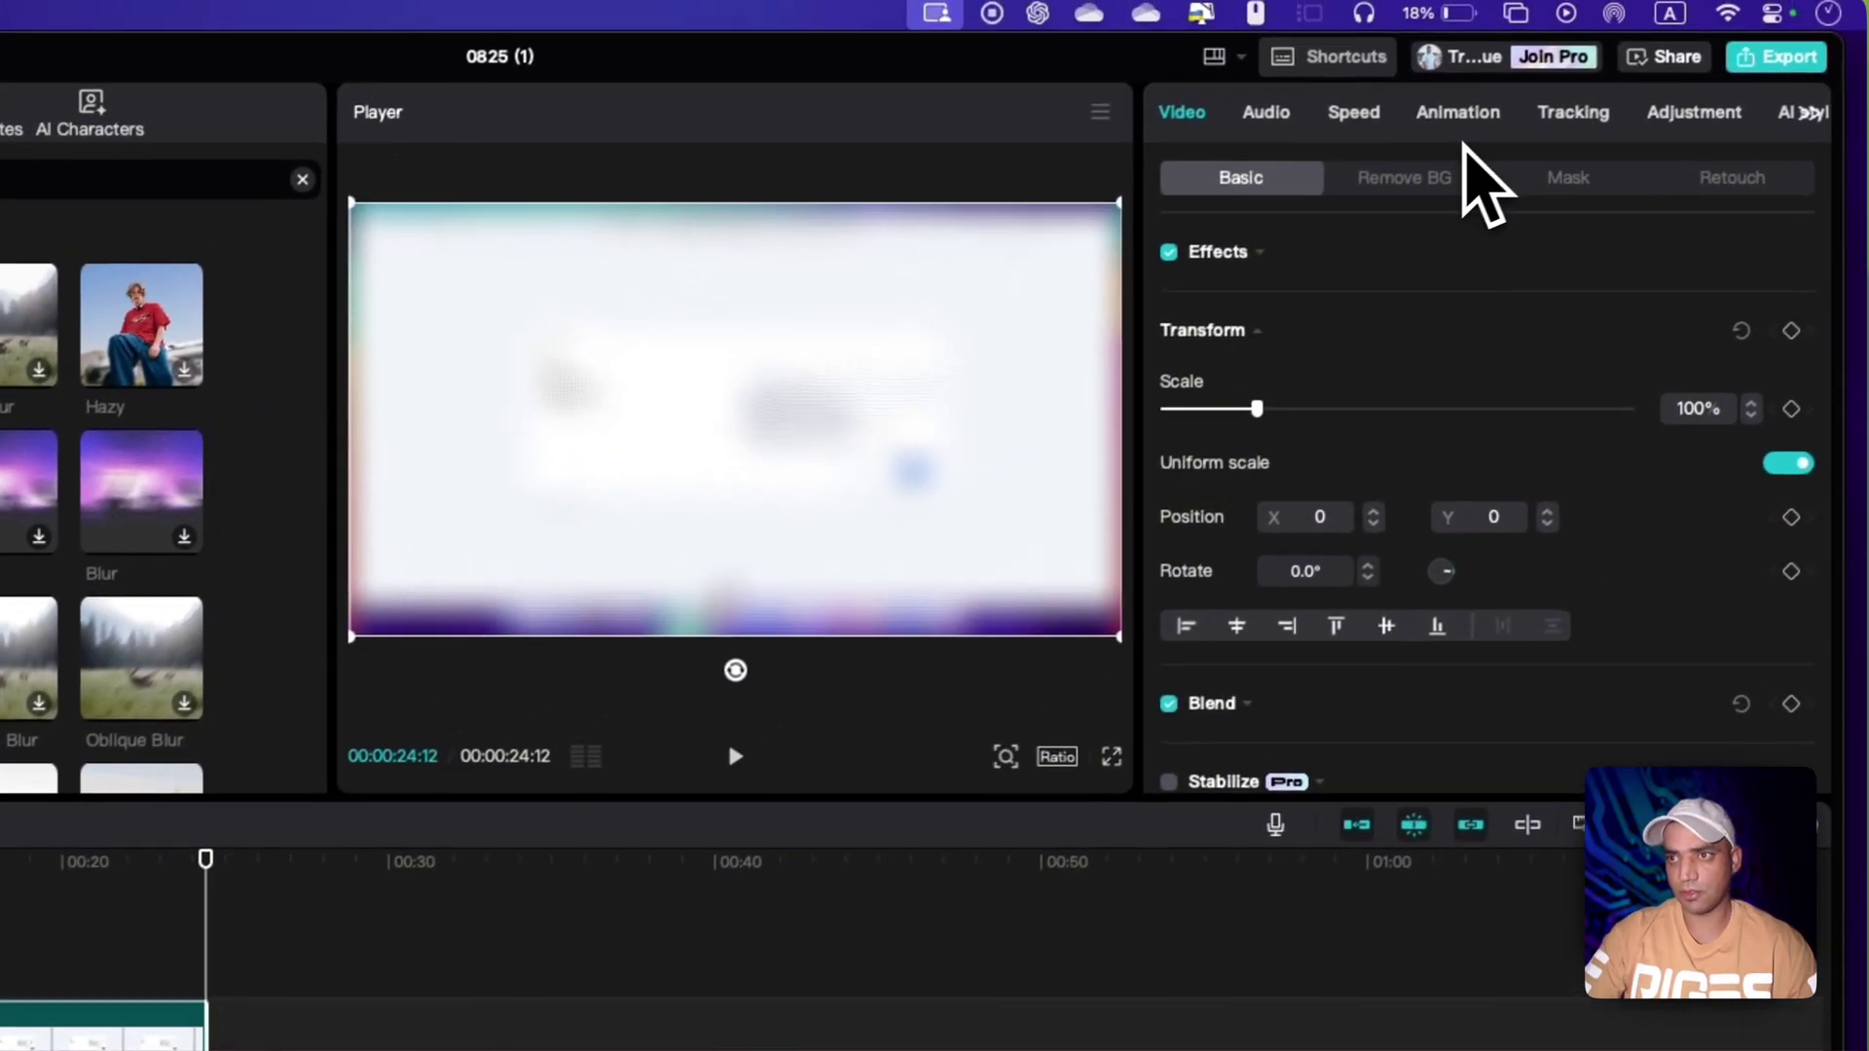
pyautogui.click(1547, 190)
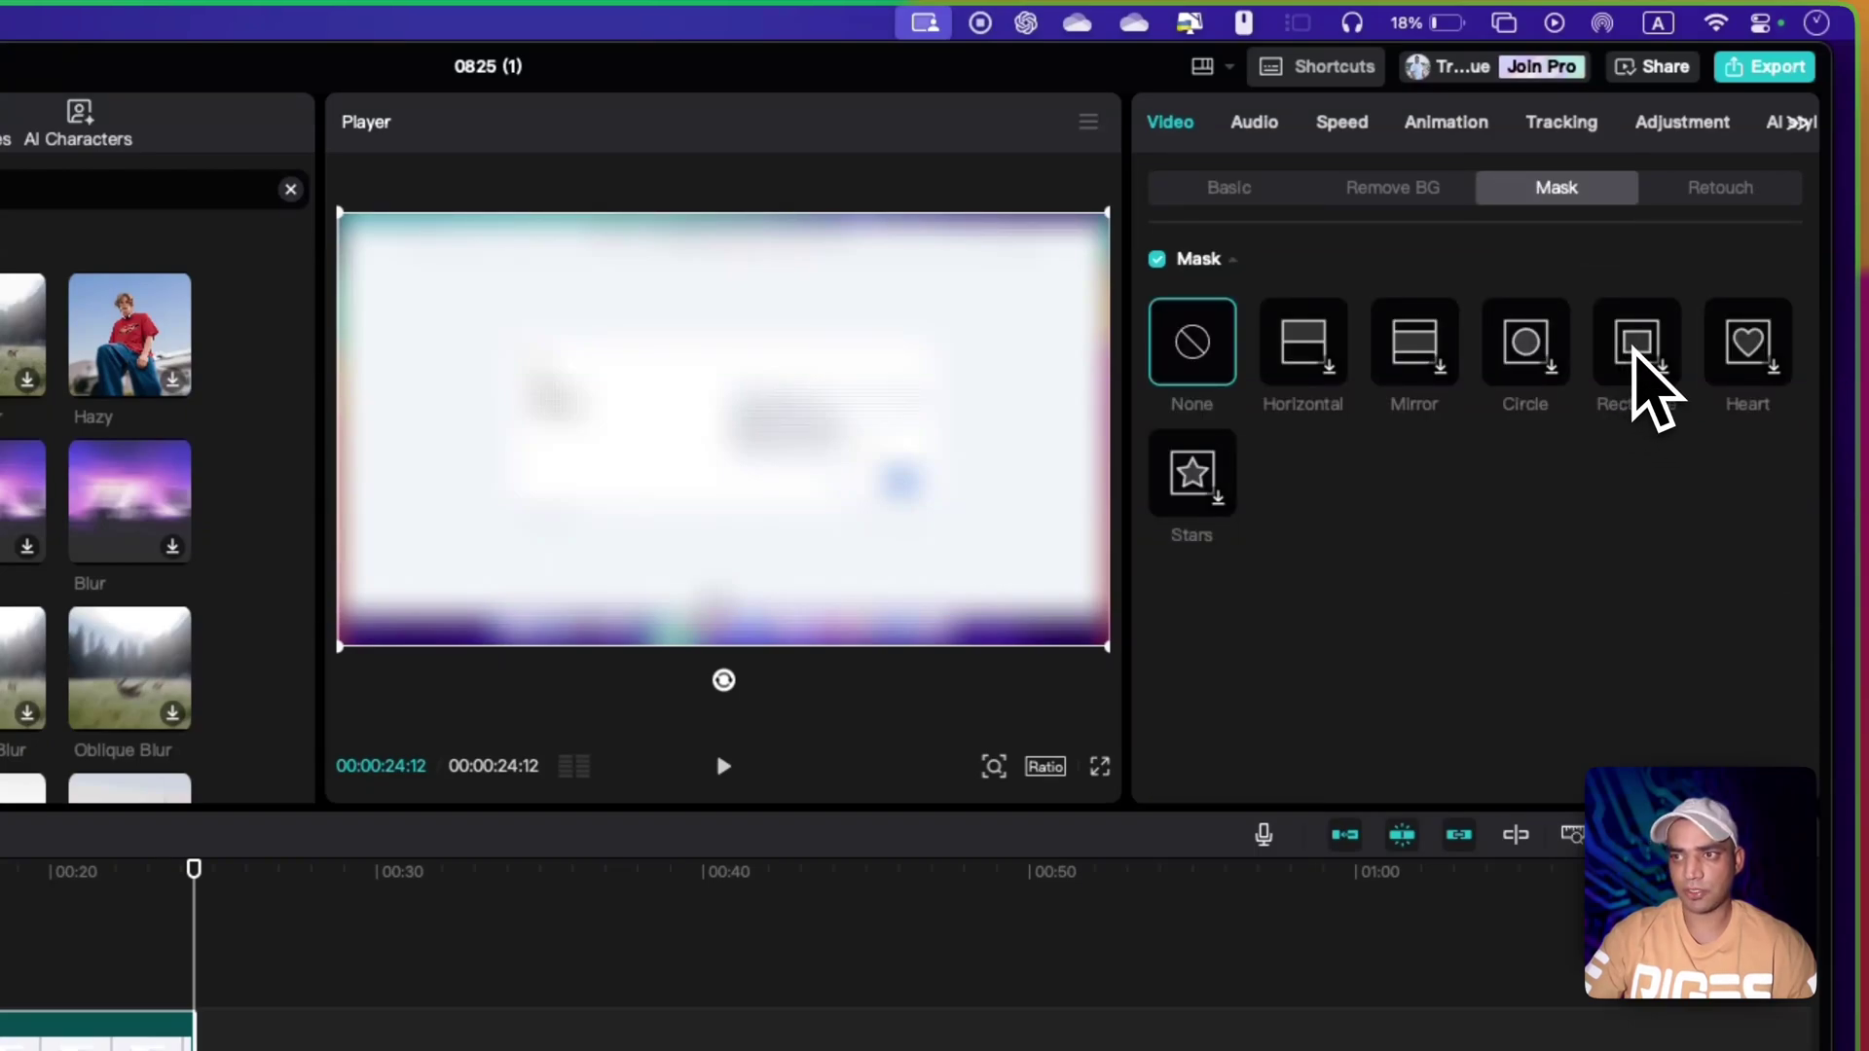
pyautogui.click(1635, 350)
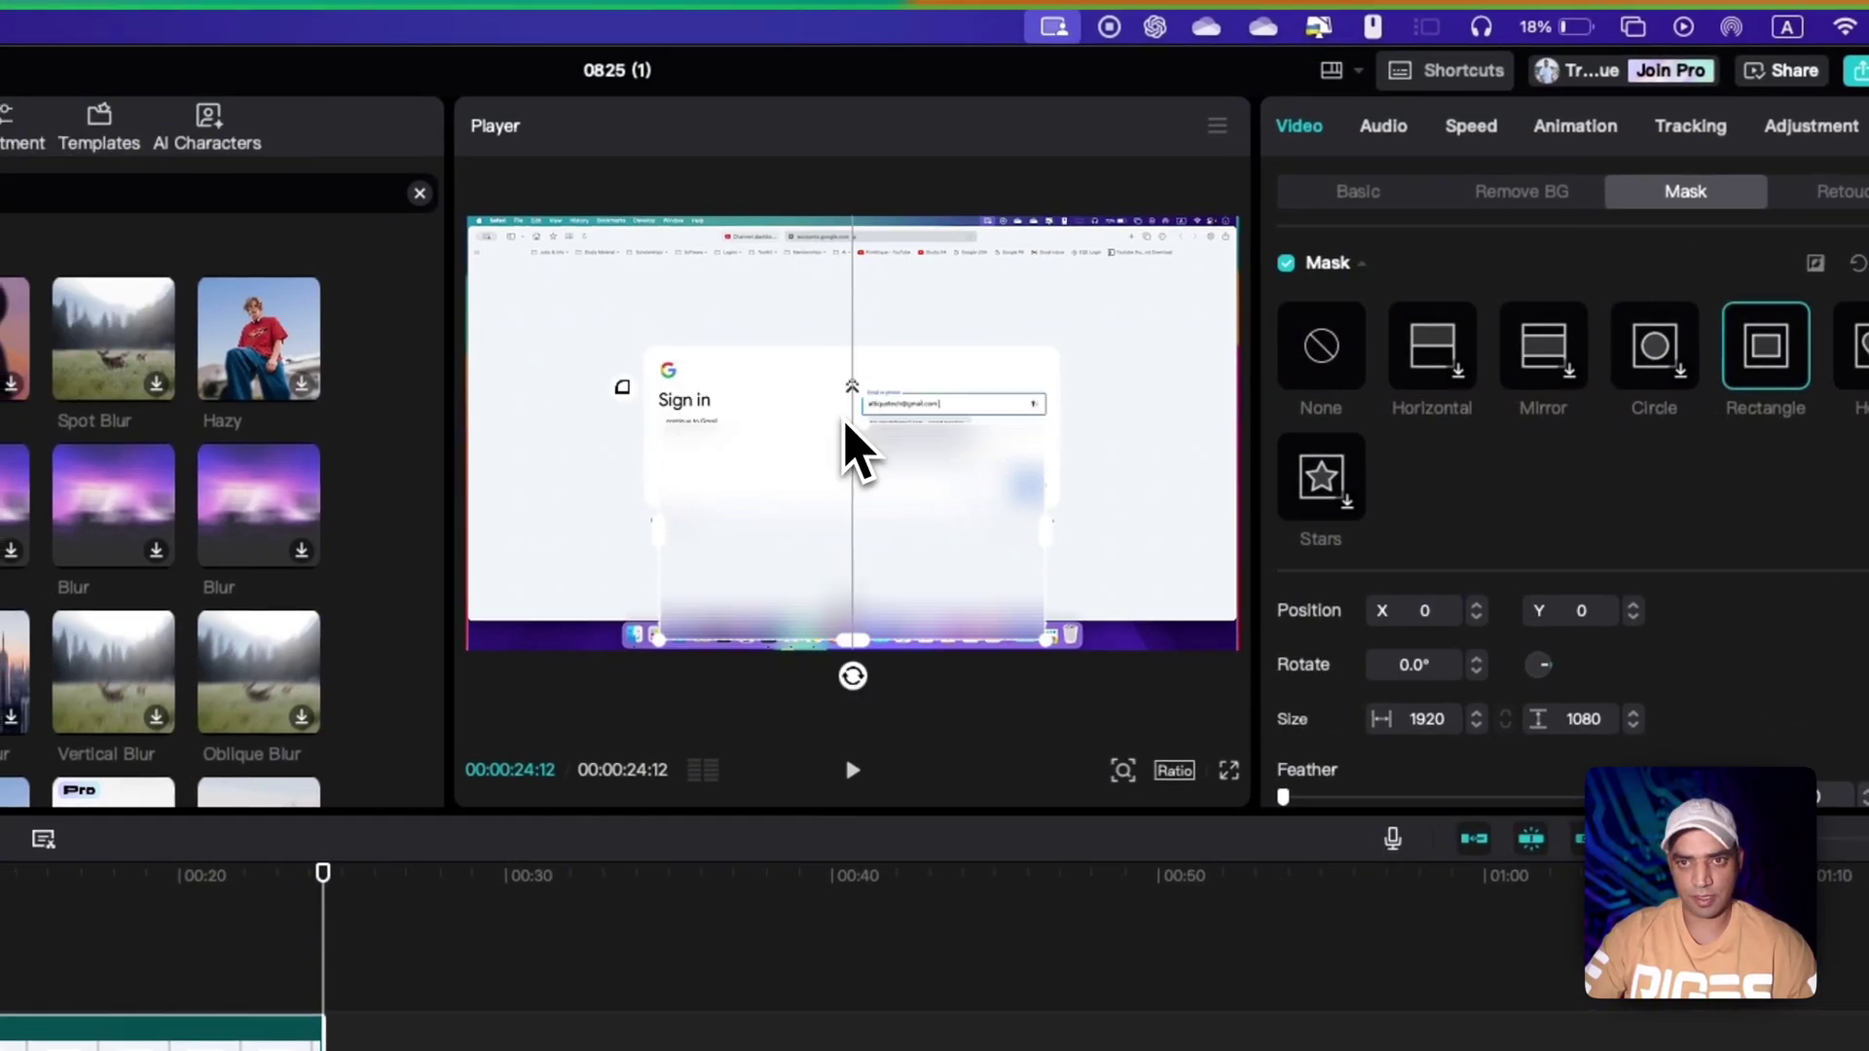
pyautogui.moveTo(844, 426); pyautogui.dragTo(761, 290)
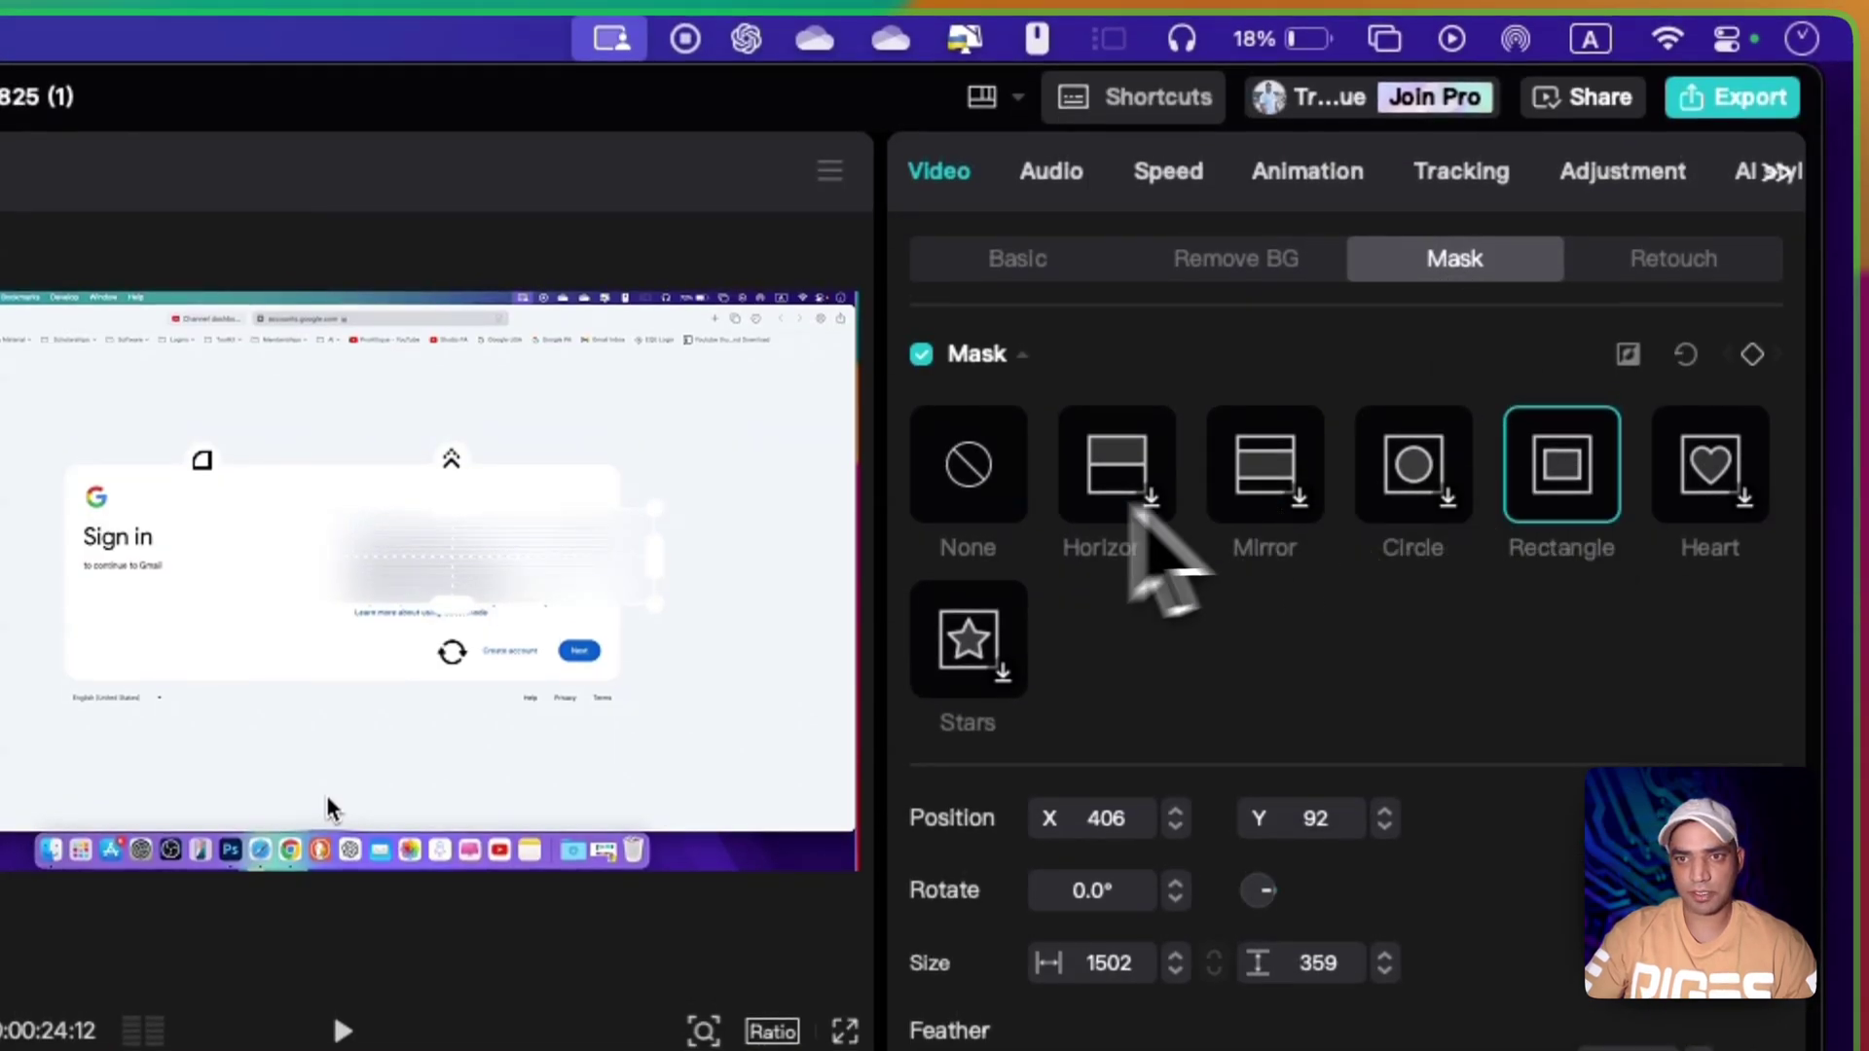
pyautogui.moveTo(447, 550); pyautogui.dragTo(466, 574)
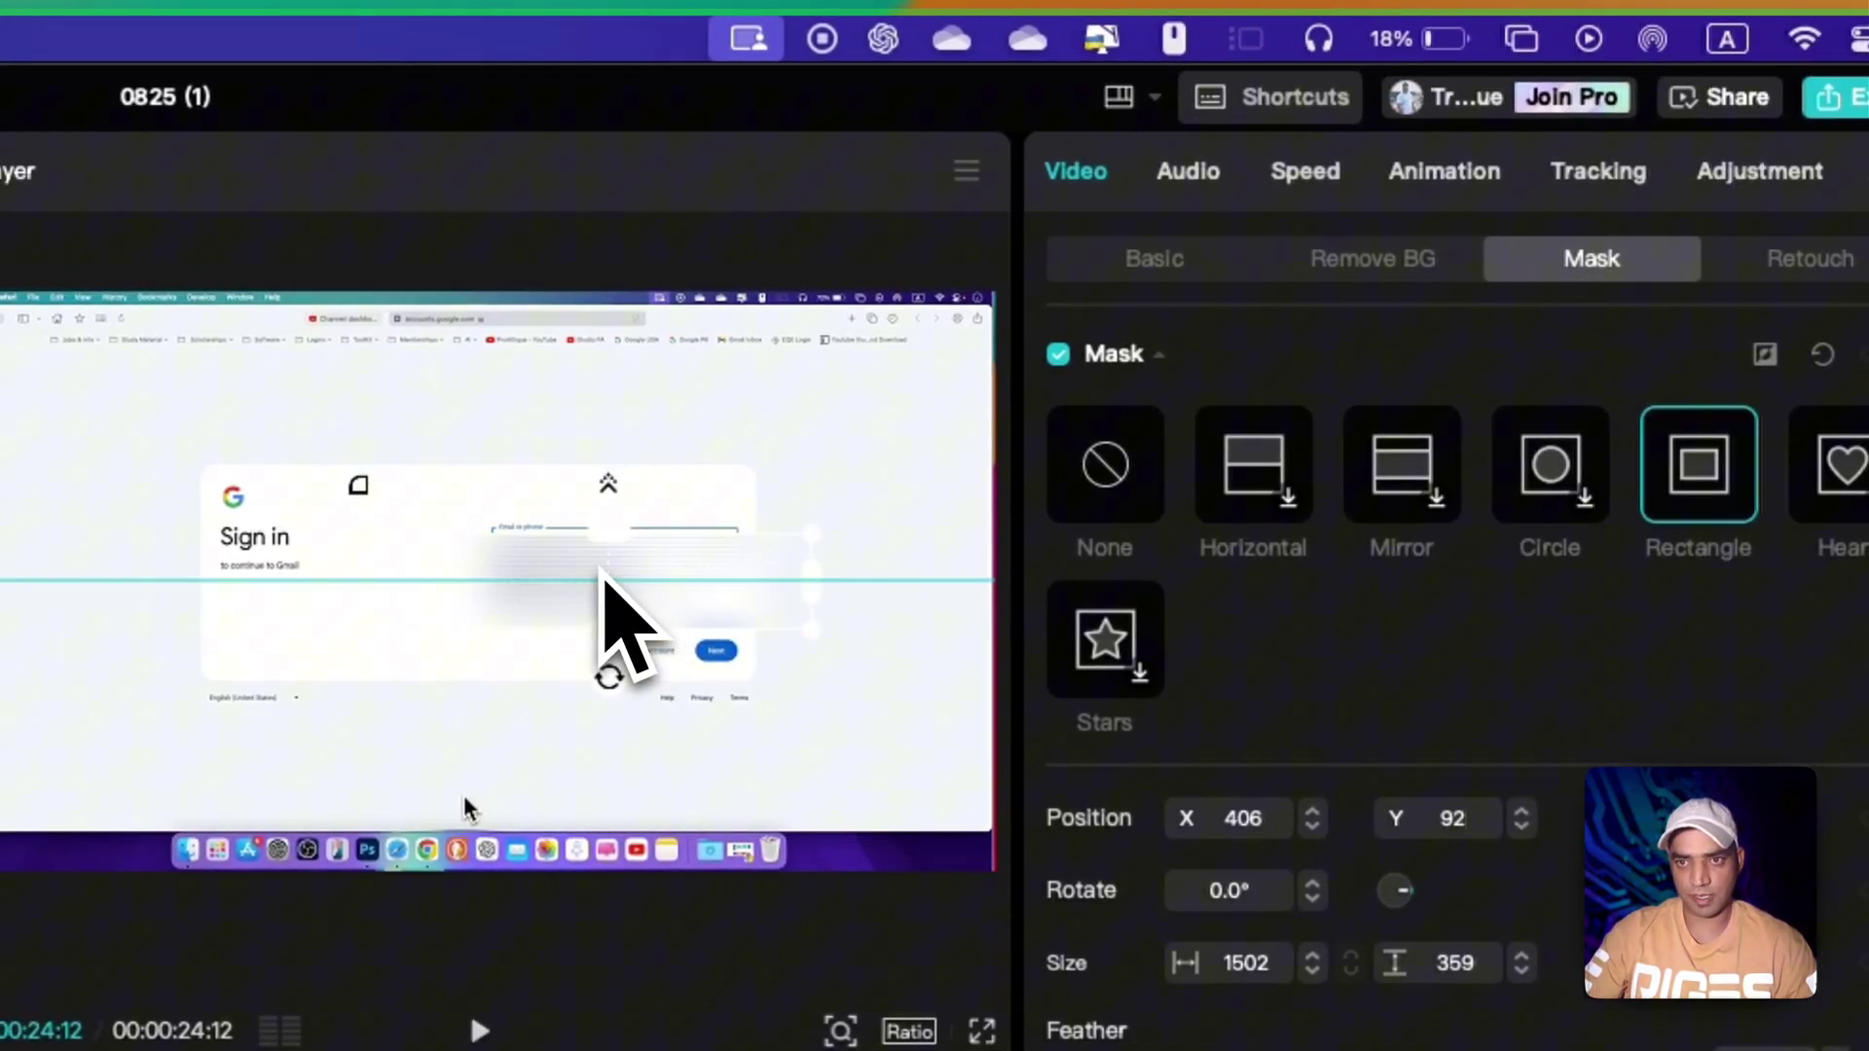
pyautogui.moveTo(602, 574); pyautogui.dragTo(593, 537)
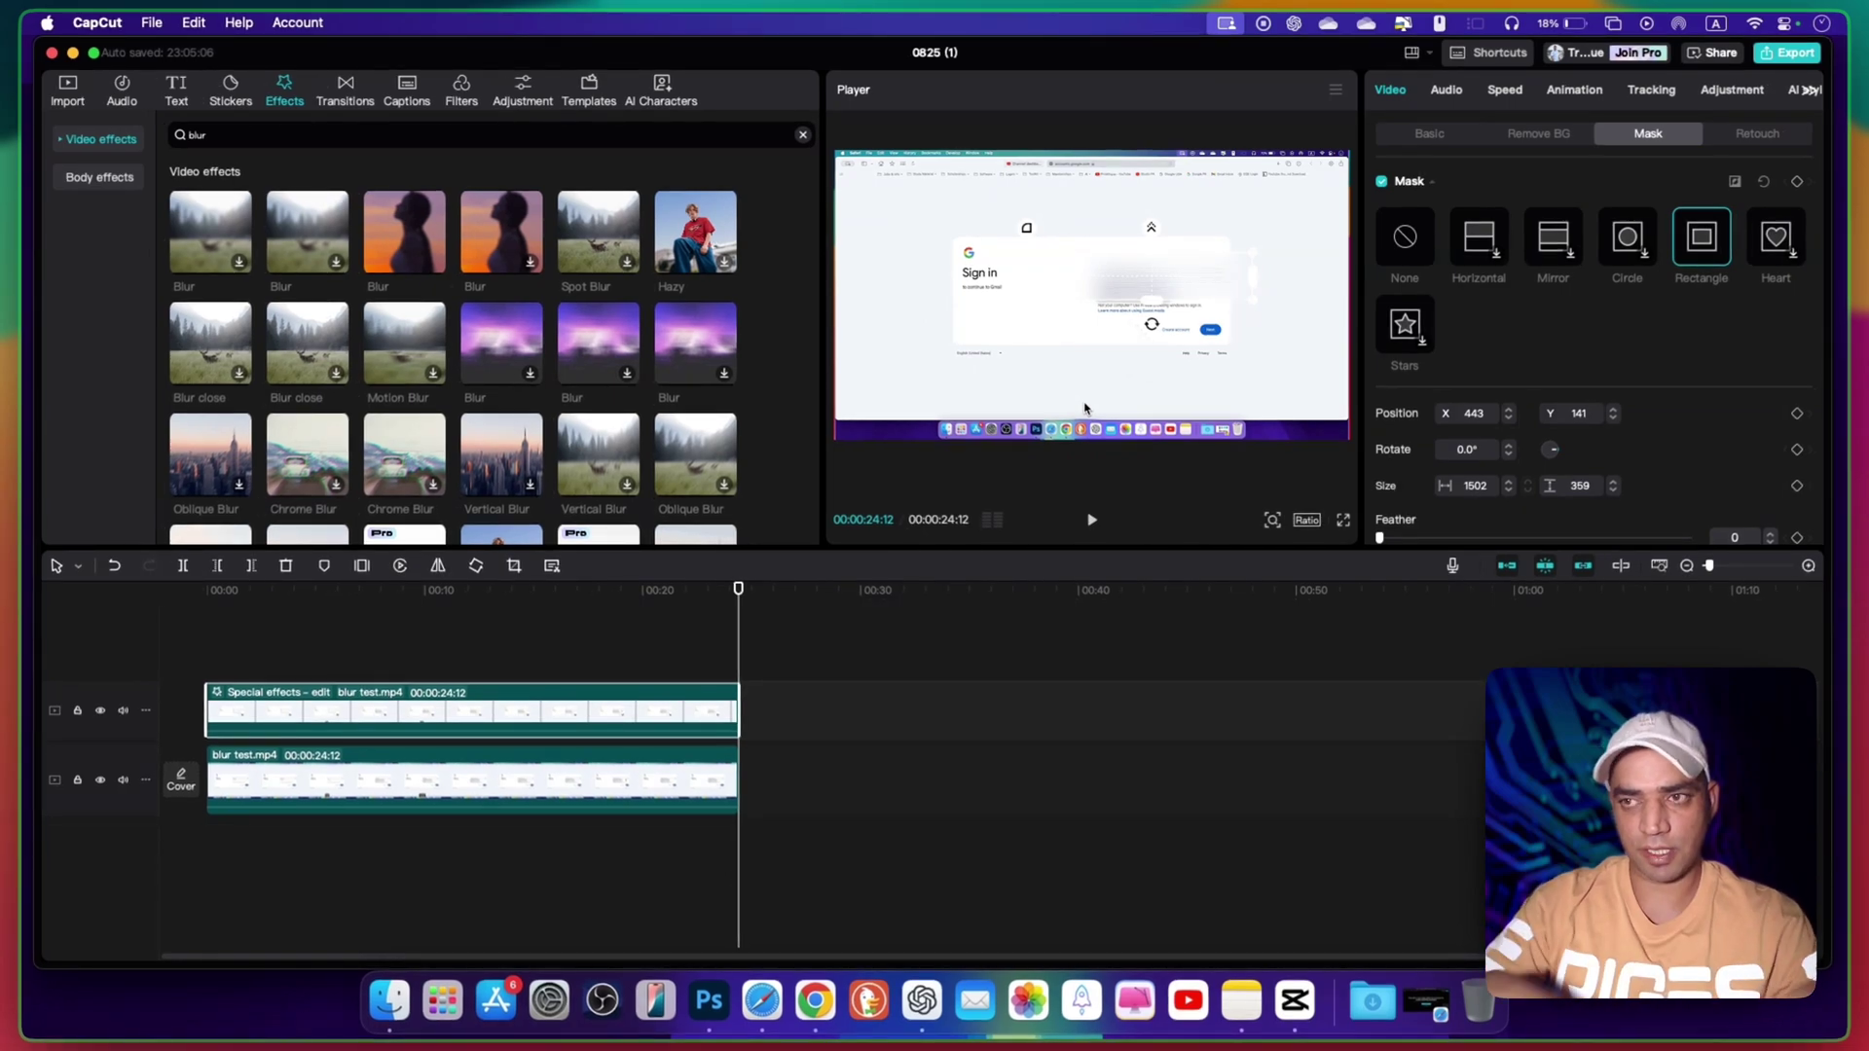
pyautogui.click(1734, 182)
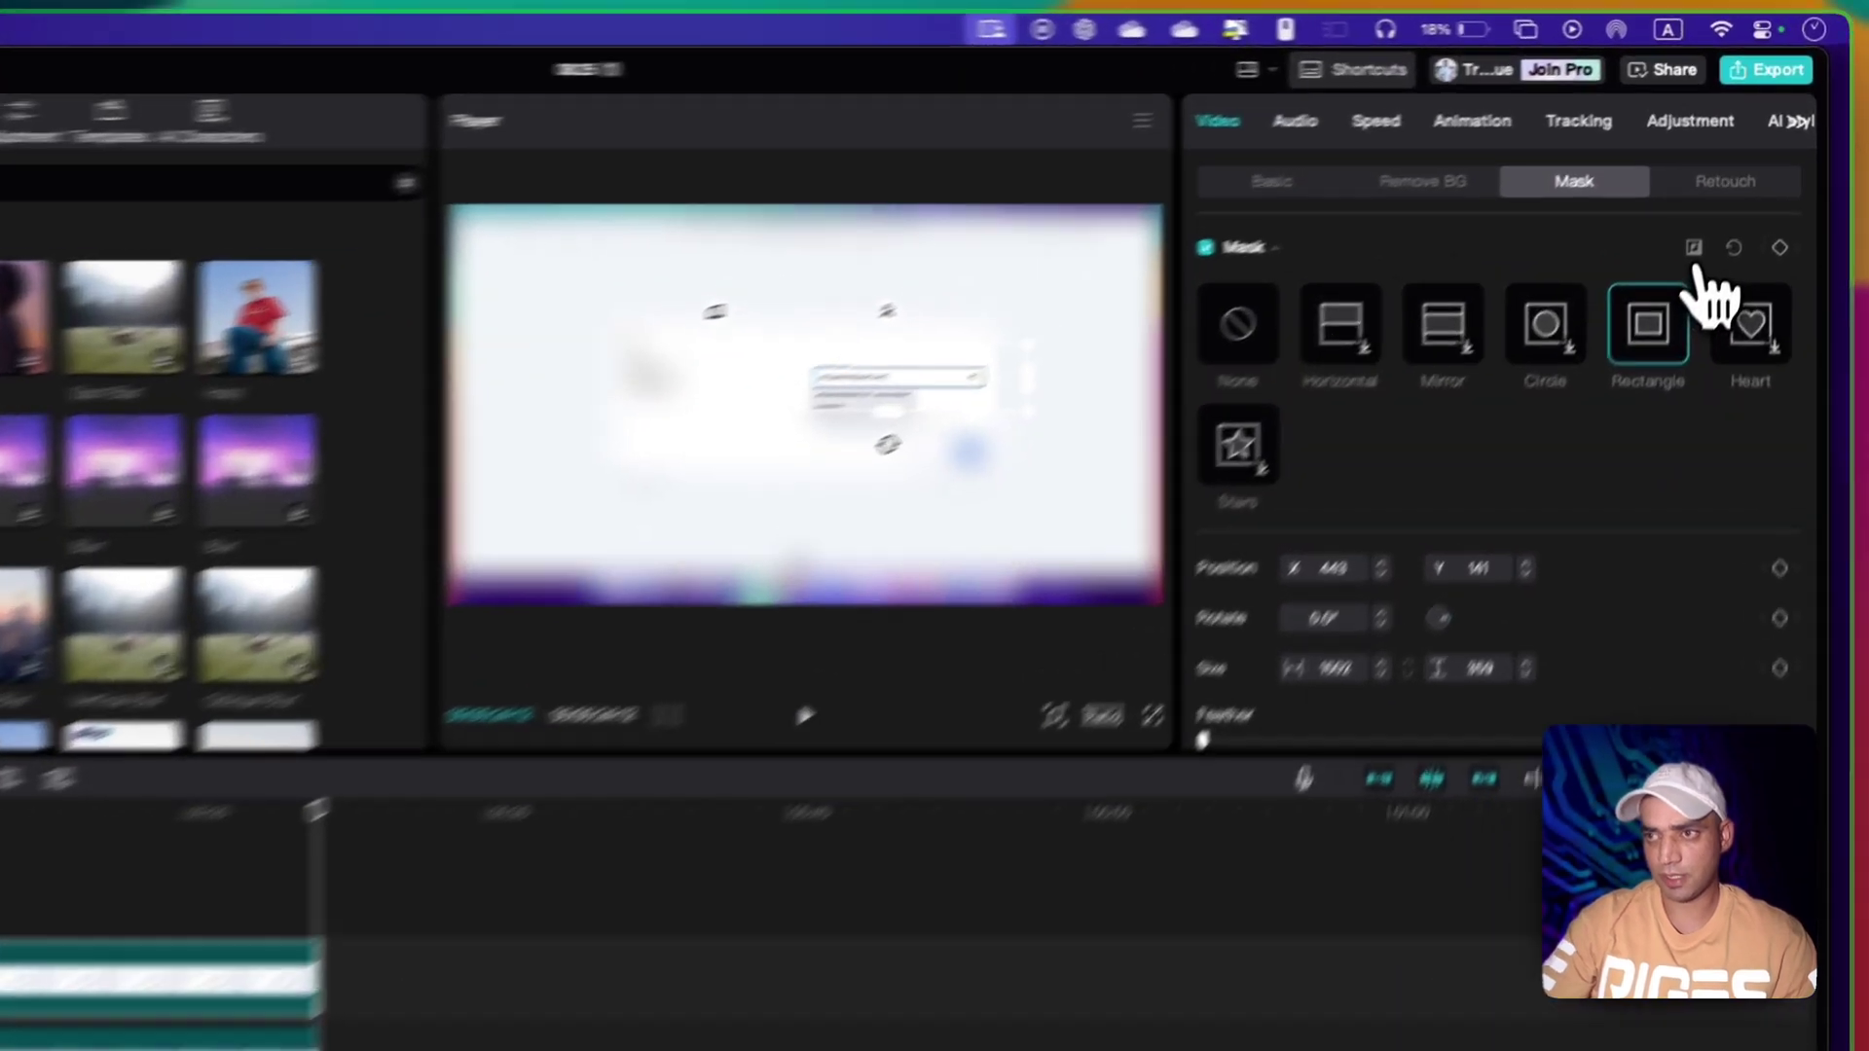
# Step: Turn off mask inversion, then check the blur at 08:02, 08:15 and 04:29 during playback
pyautogui.click(1735, 182)
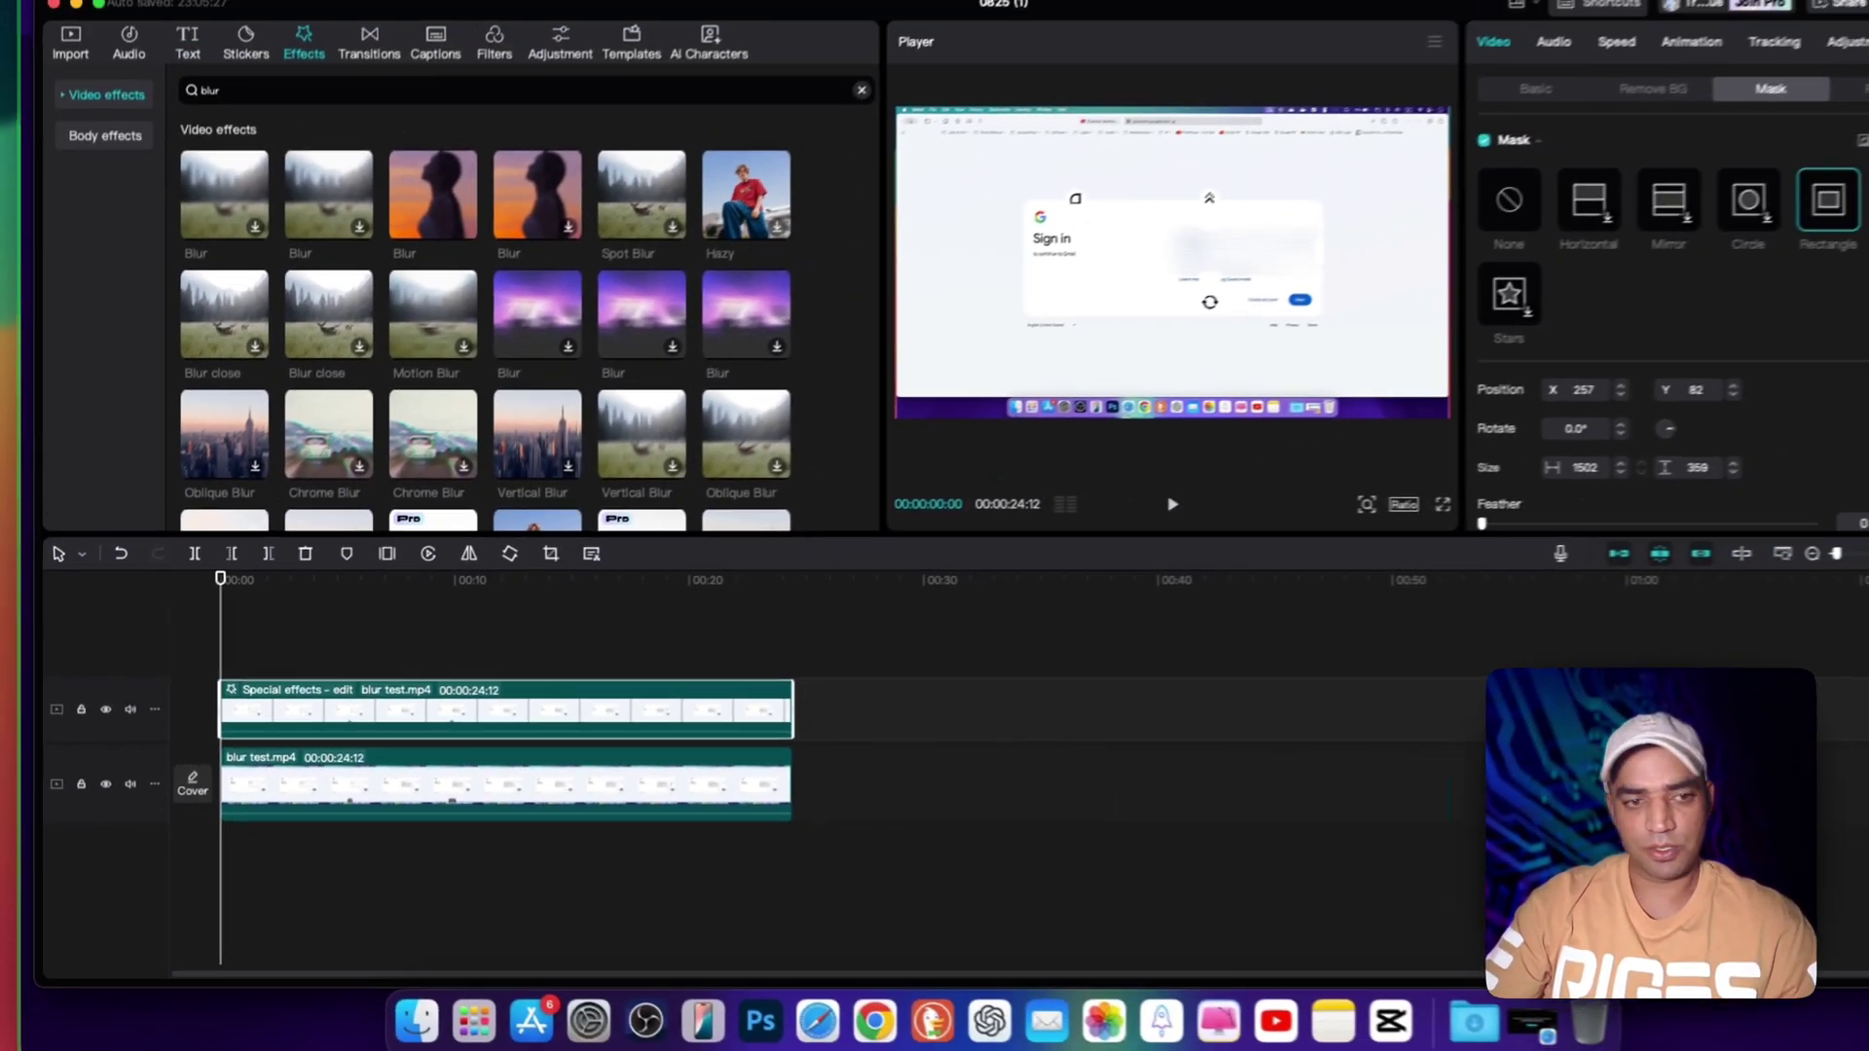
pyautogui.press('space')
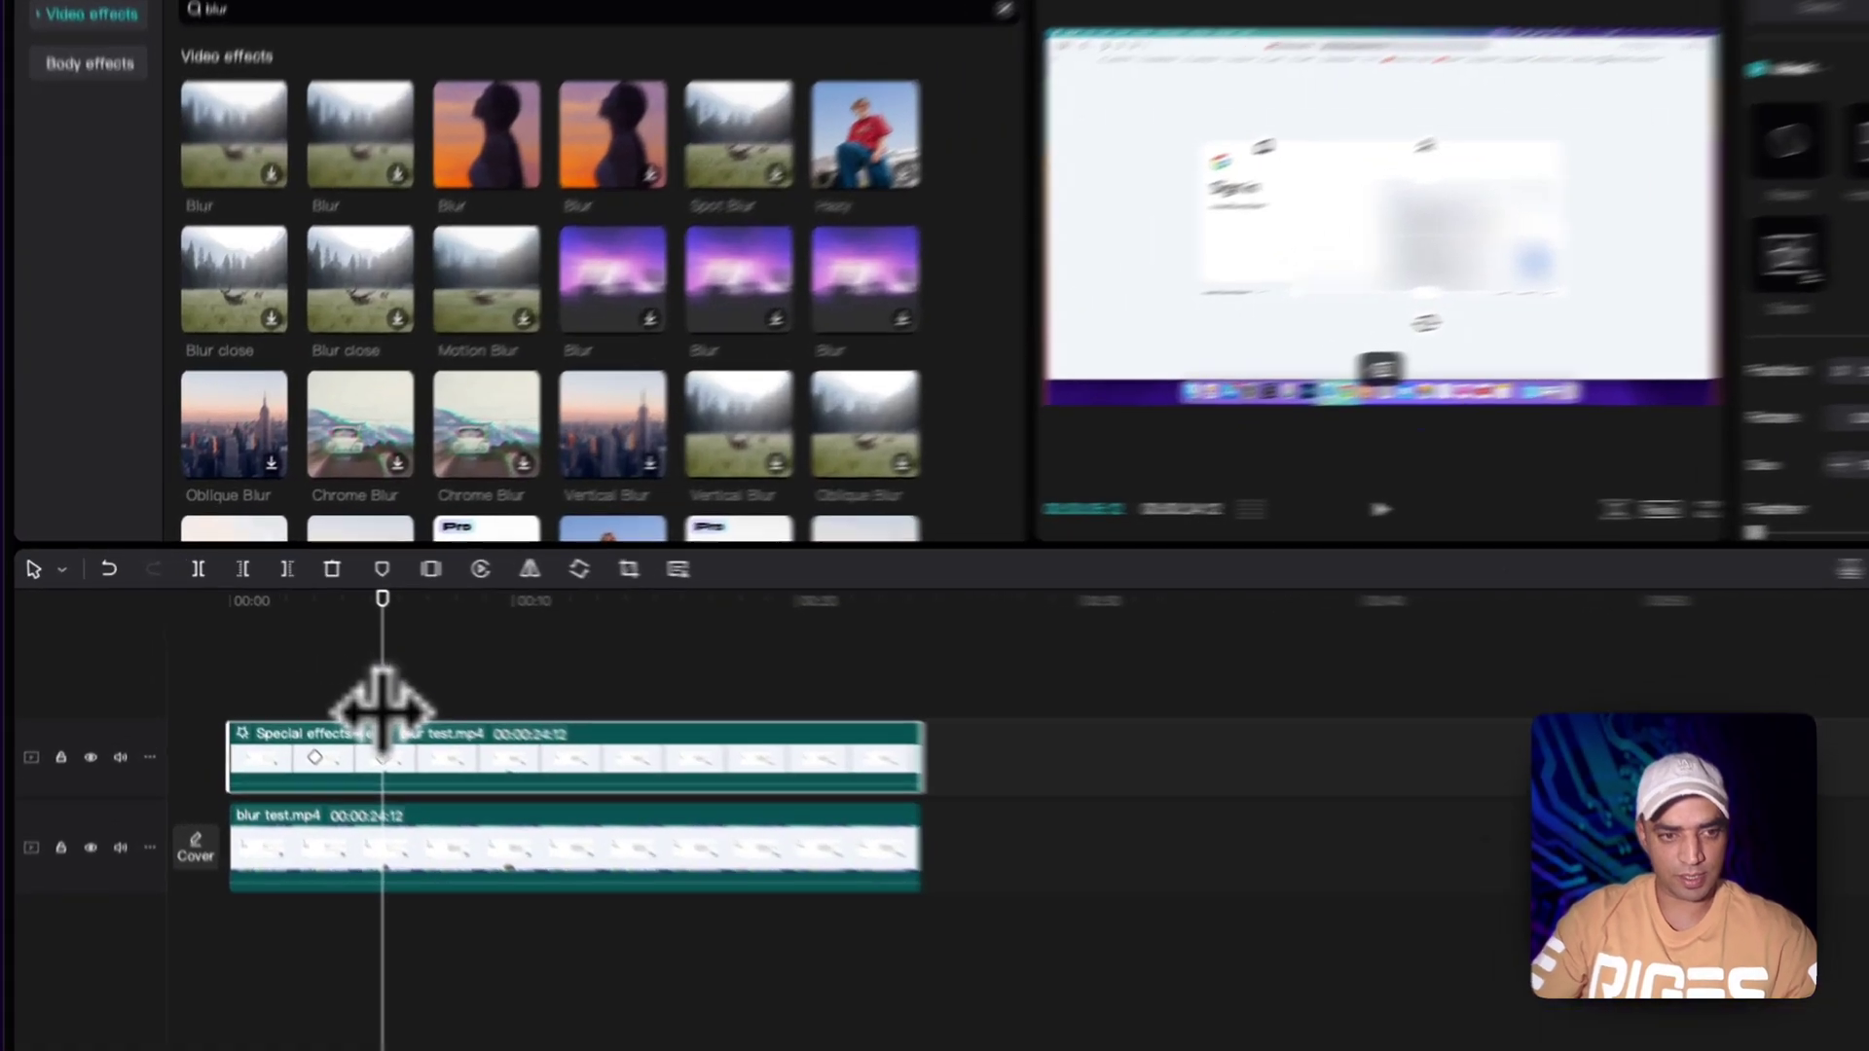
pyautogui.moveTo(324, 682); pyautogui.dragTo(385, 676)
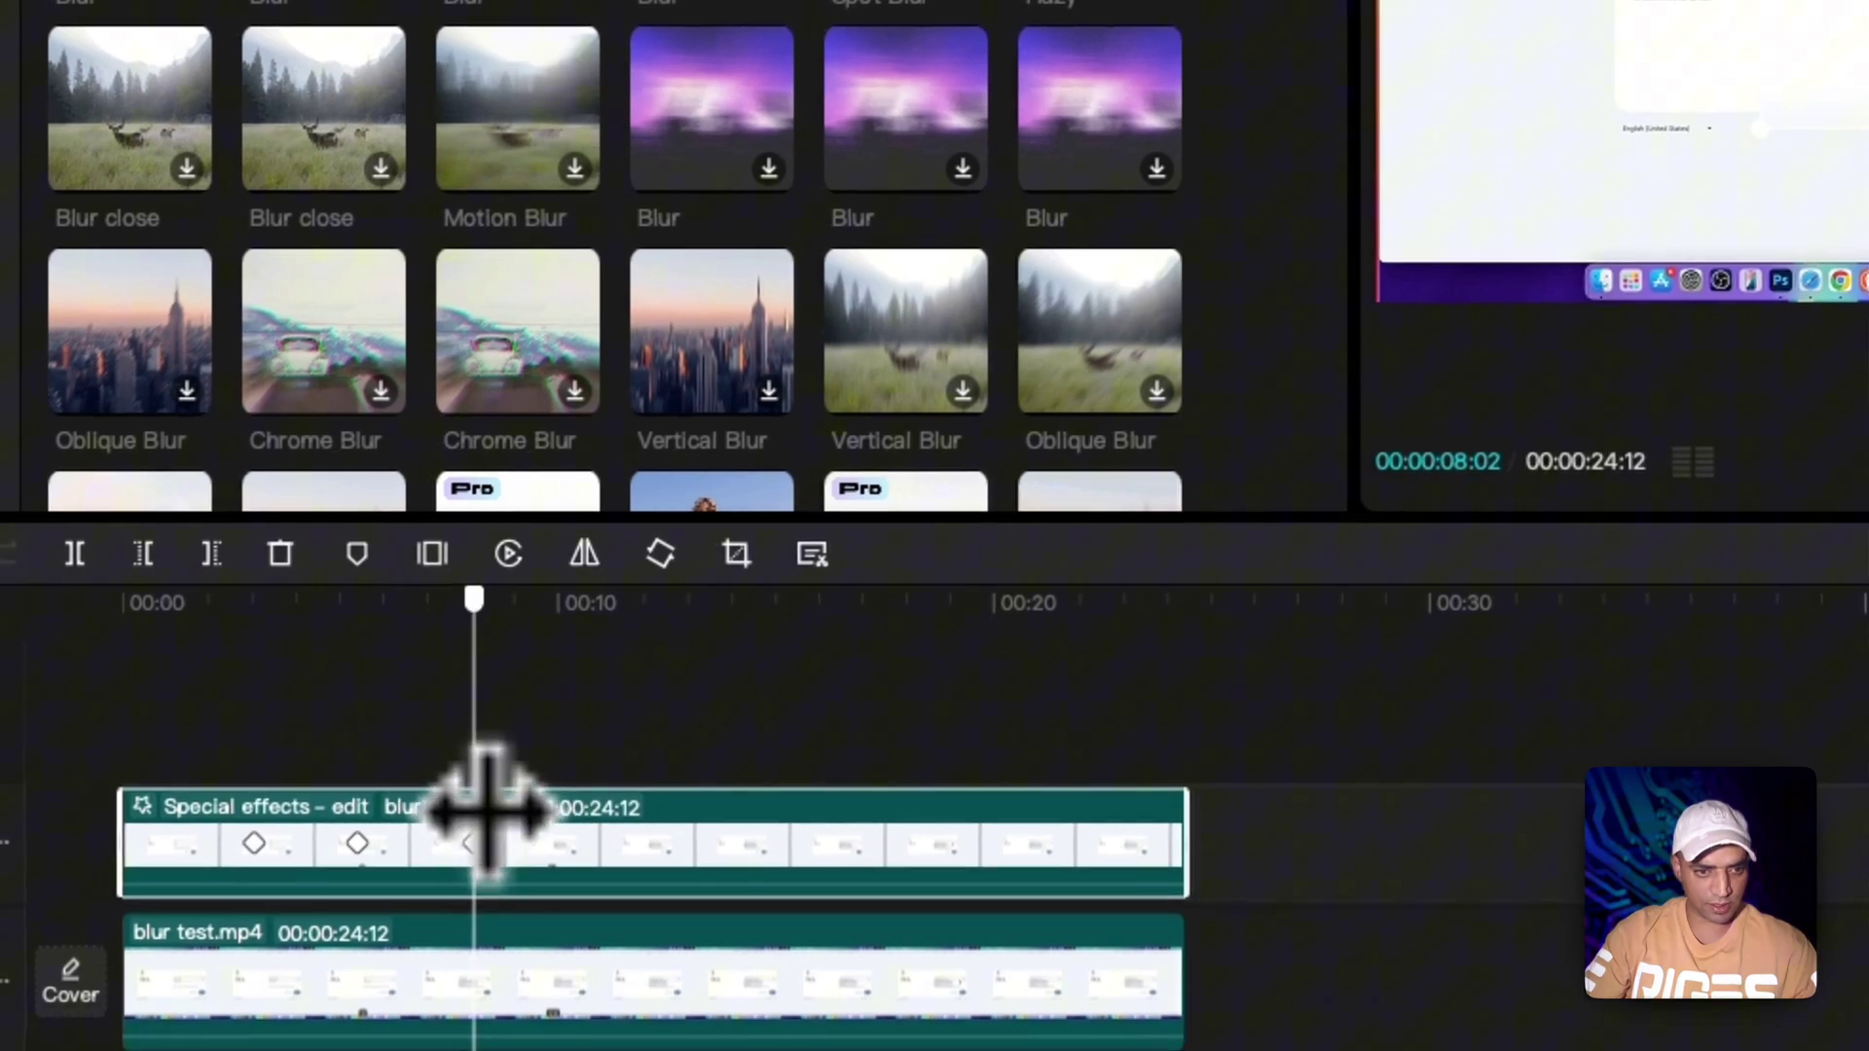
pyautogui.moveTo(487, 813); pyautogui.dragTo(493, 818)
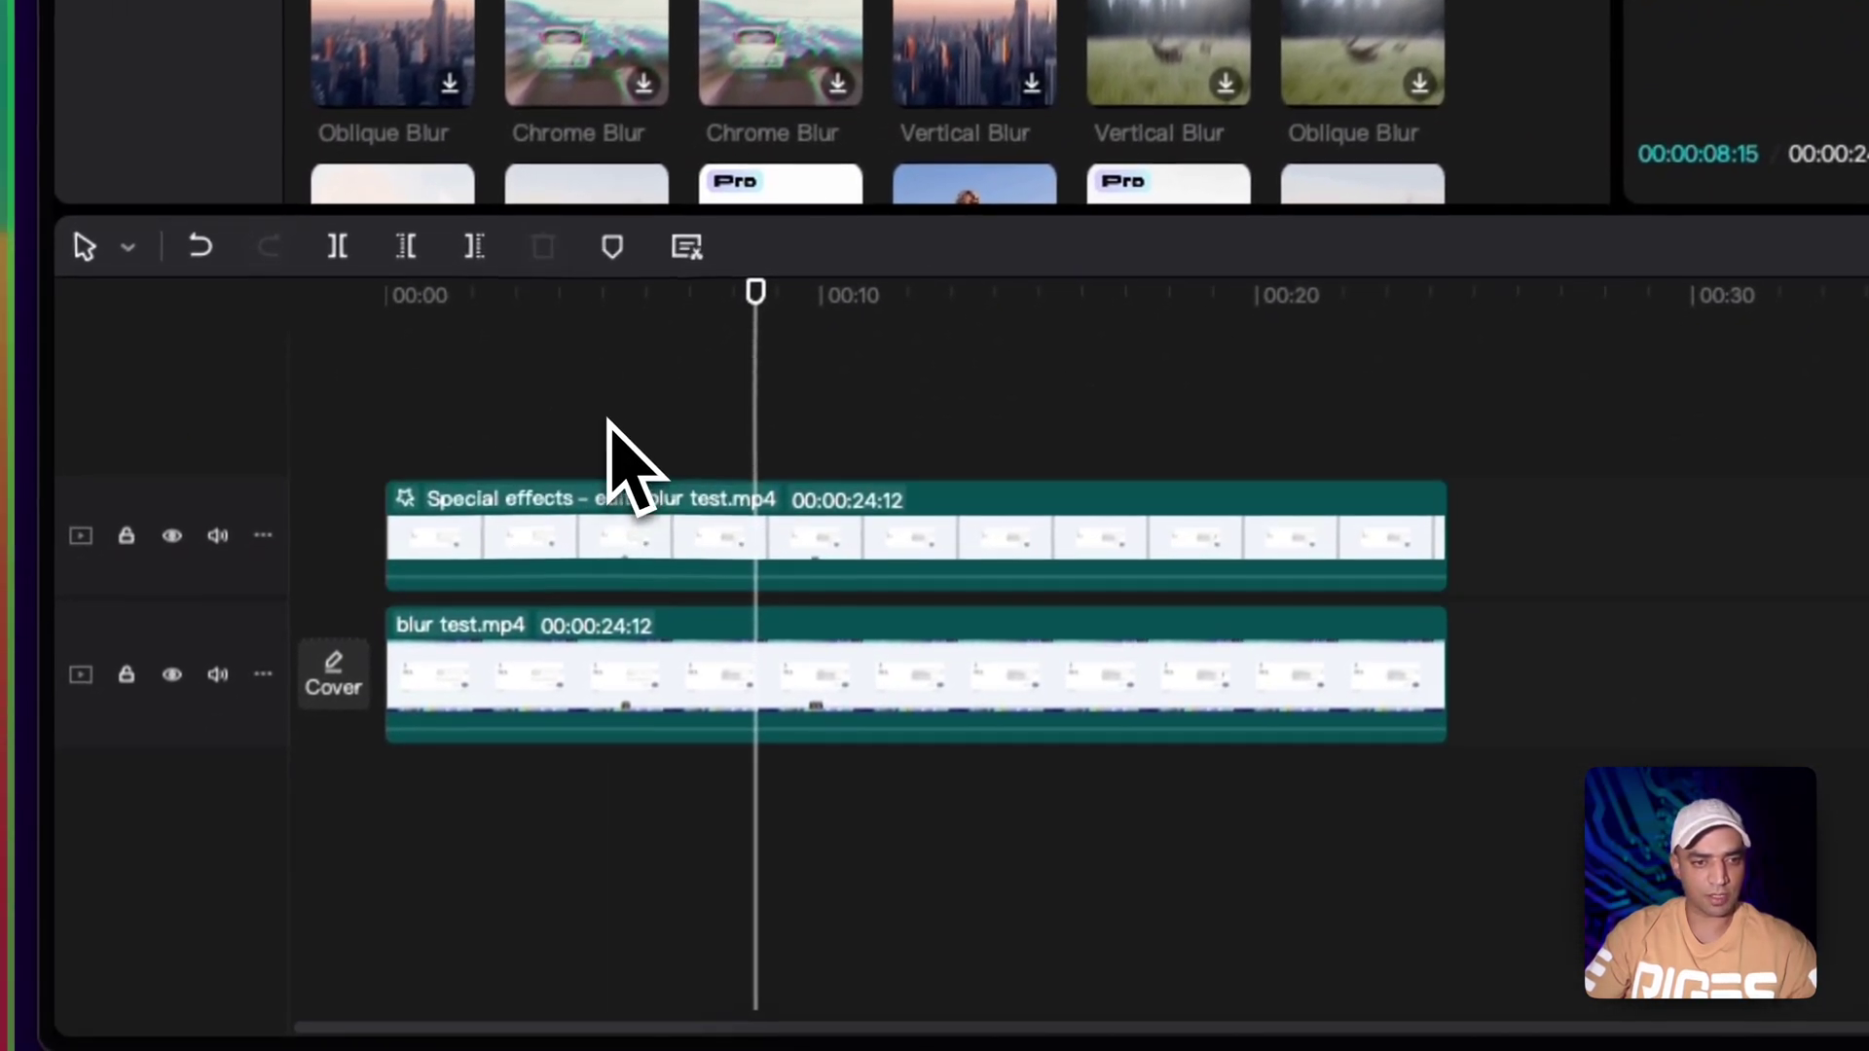
pyautogui.click(605, 418)
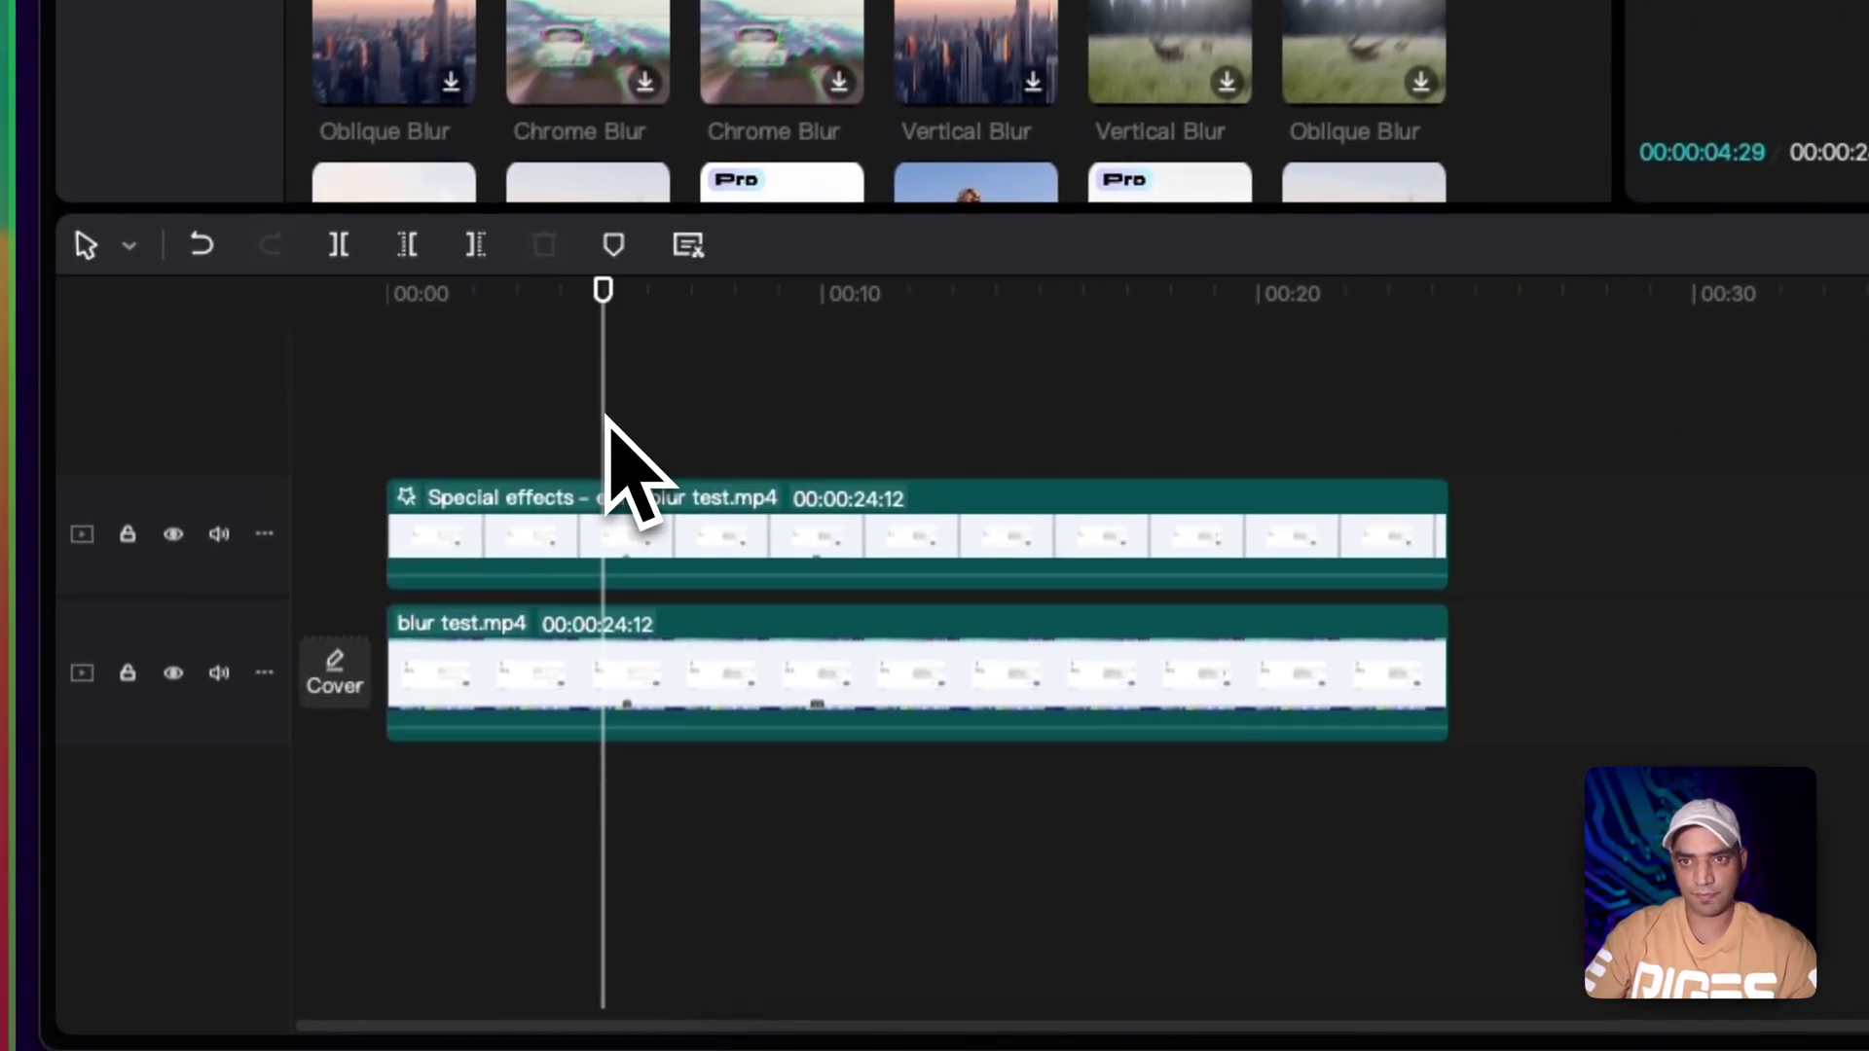
pyautogui.press('space')
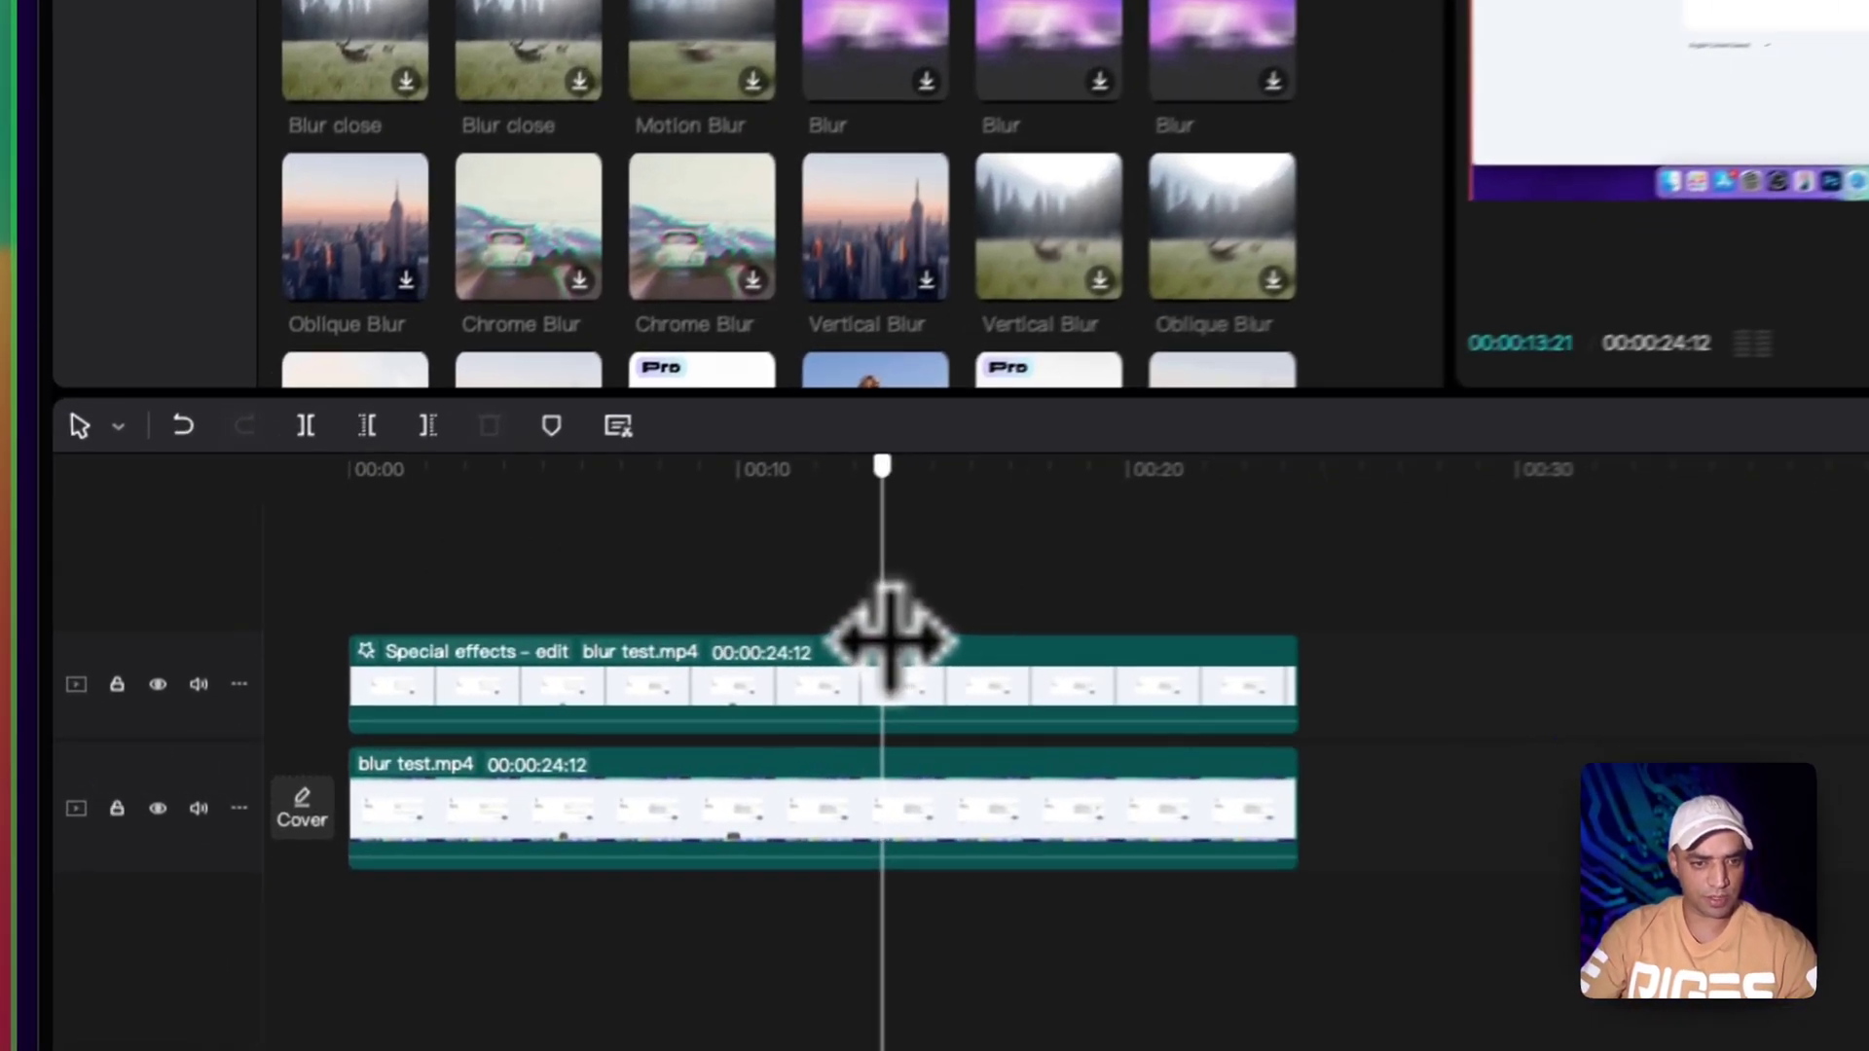
# Step: Jump to 00:00:05:08 and select the blurred area to show its rectangle mask settings
pyautogui.click(325, 688)
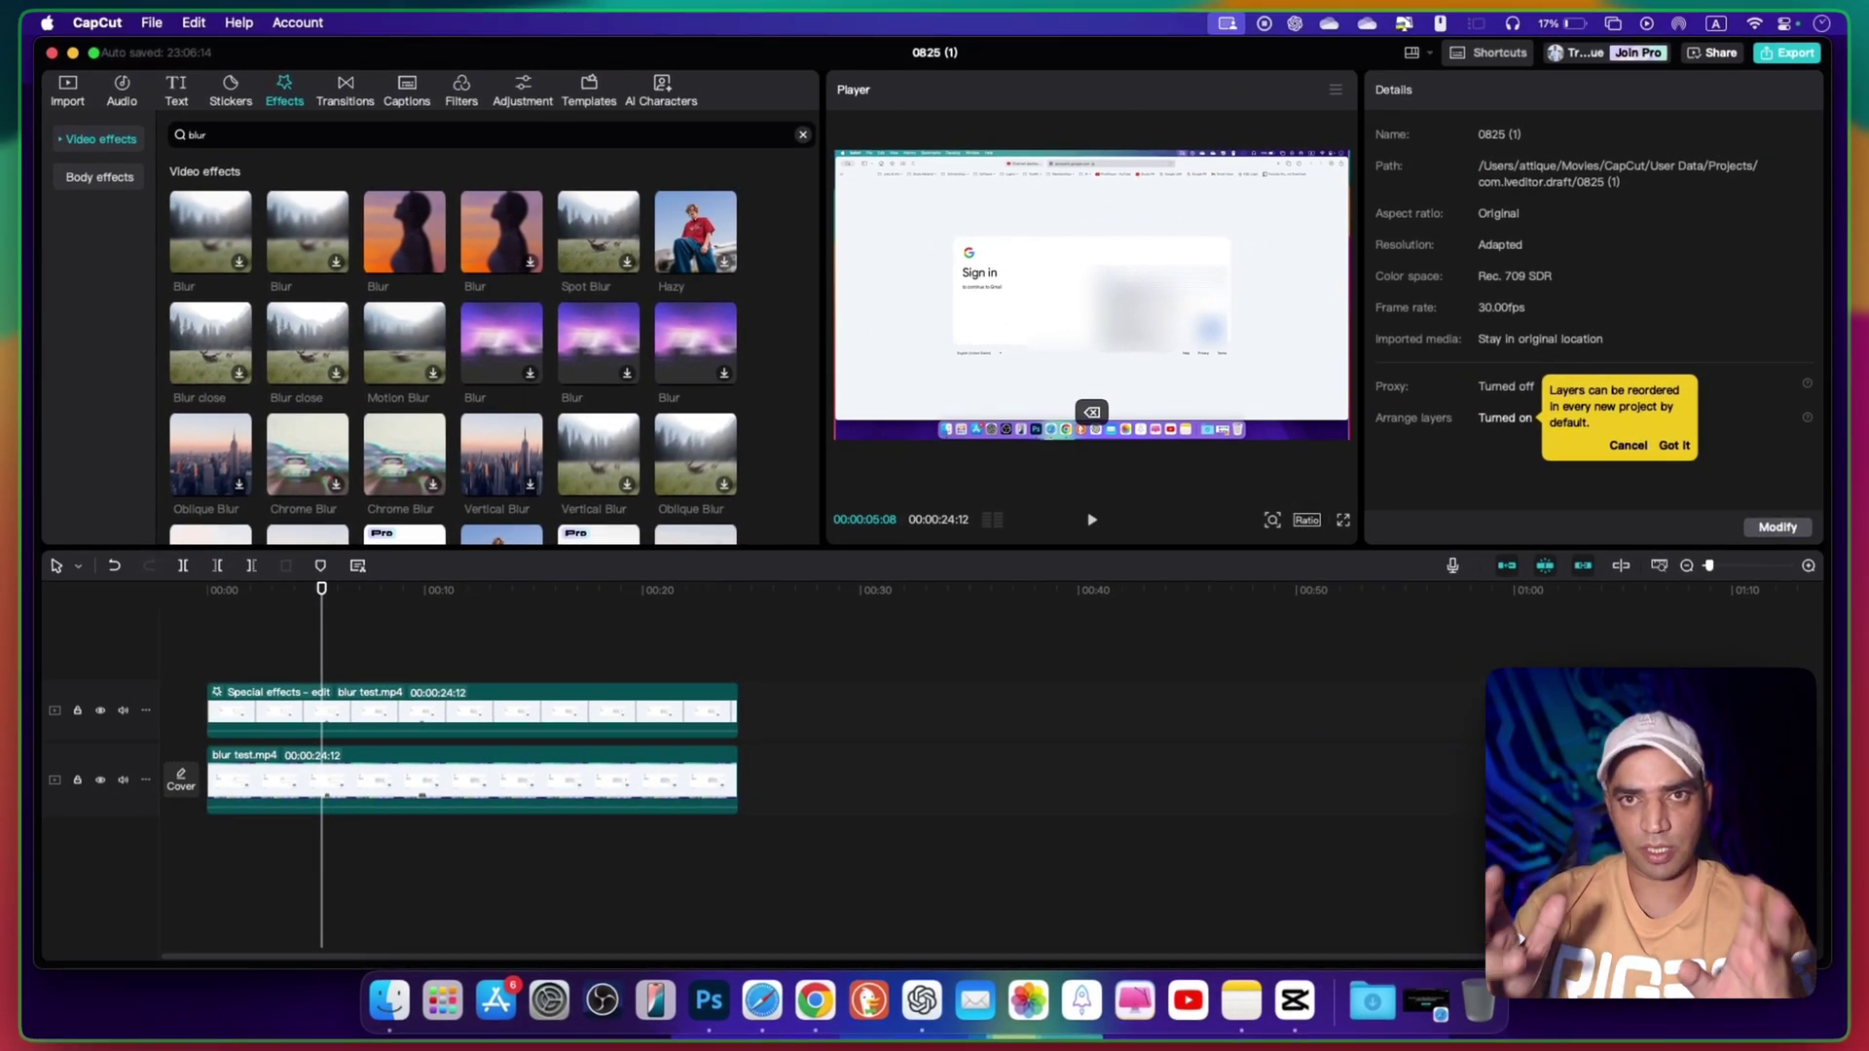
pyautogui.click(1234, 296)
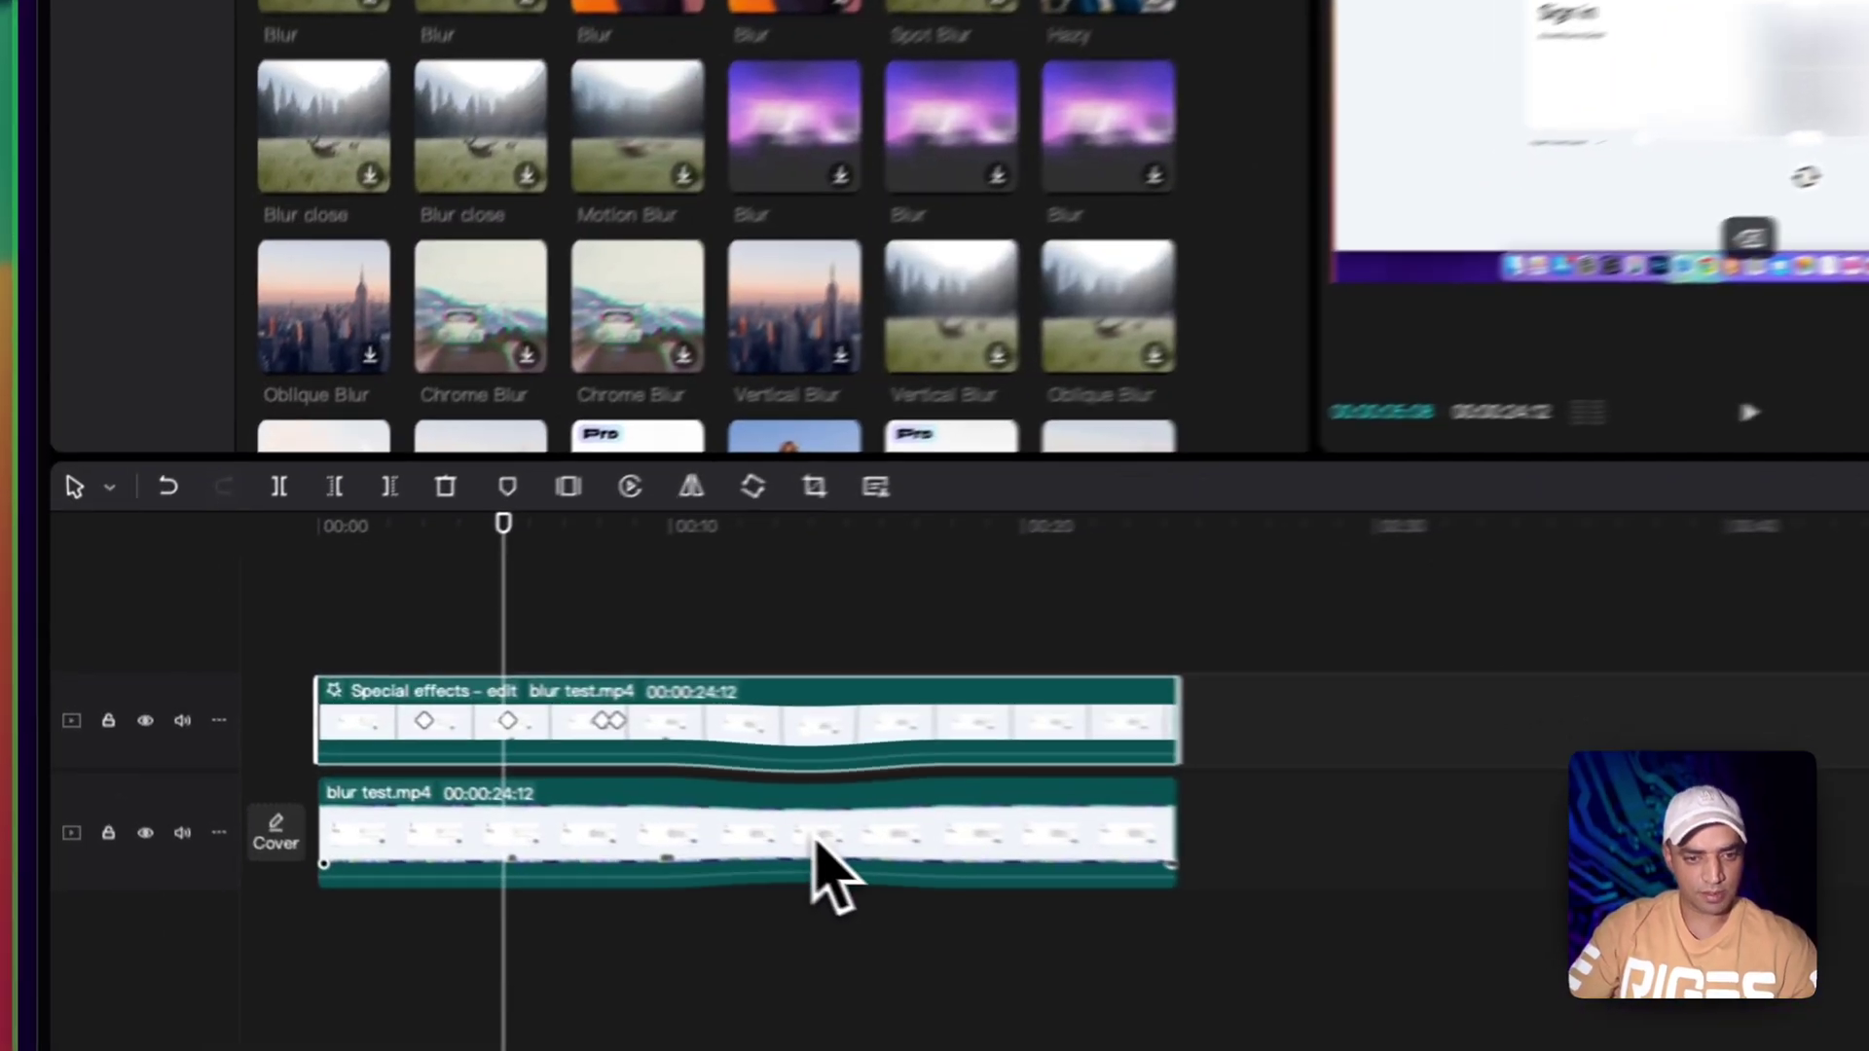
# Step: Duplicate the original recording onto a new top track and apply the Blur effect to it
pyautogui.click(498, 814)
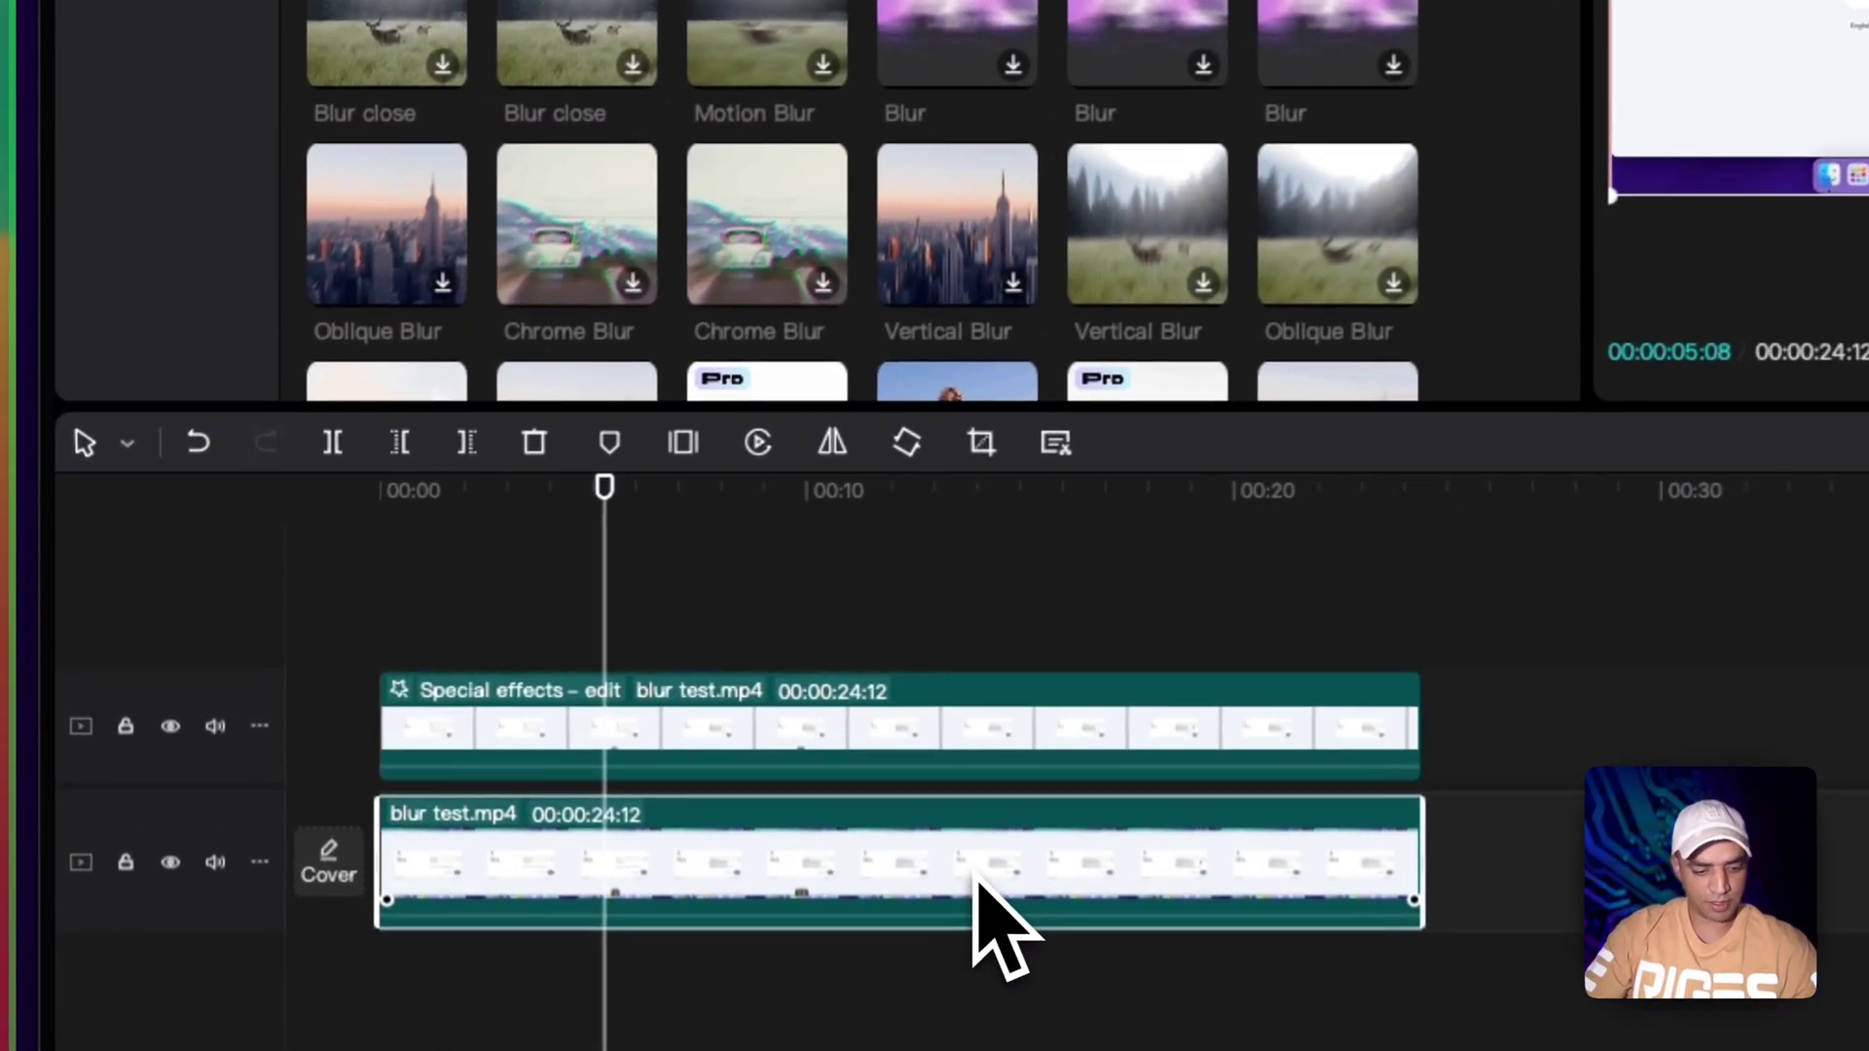
pyautogui.moveTo(976, 879); pyautogui.dragTo(997, 599)
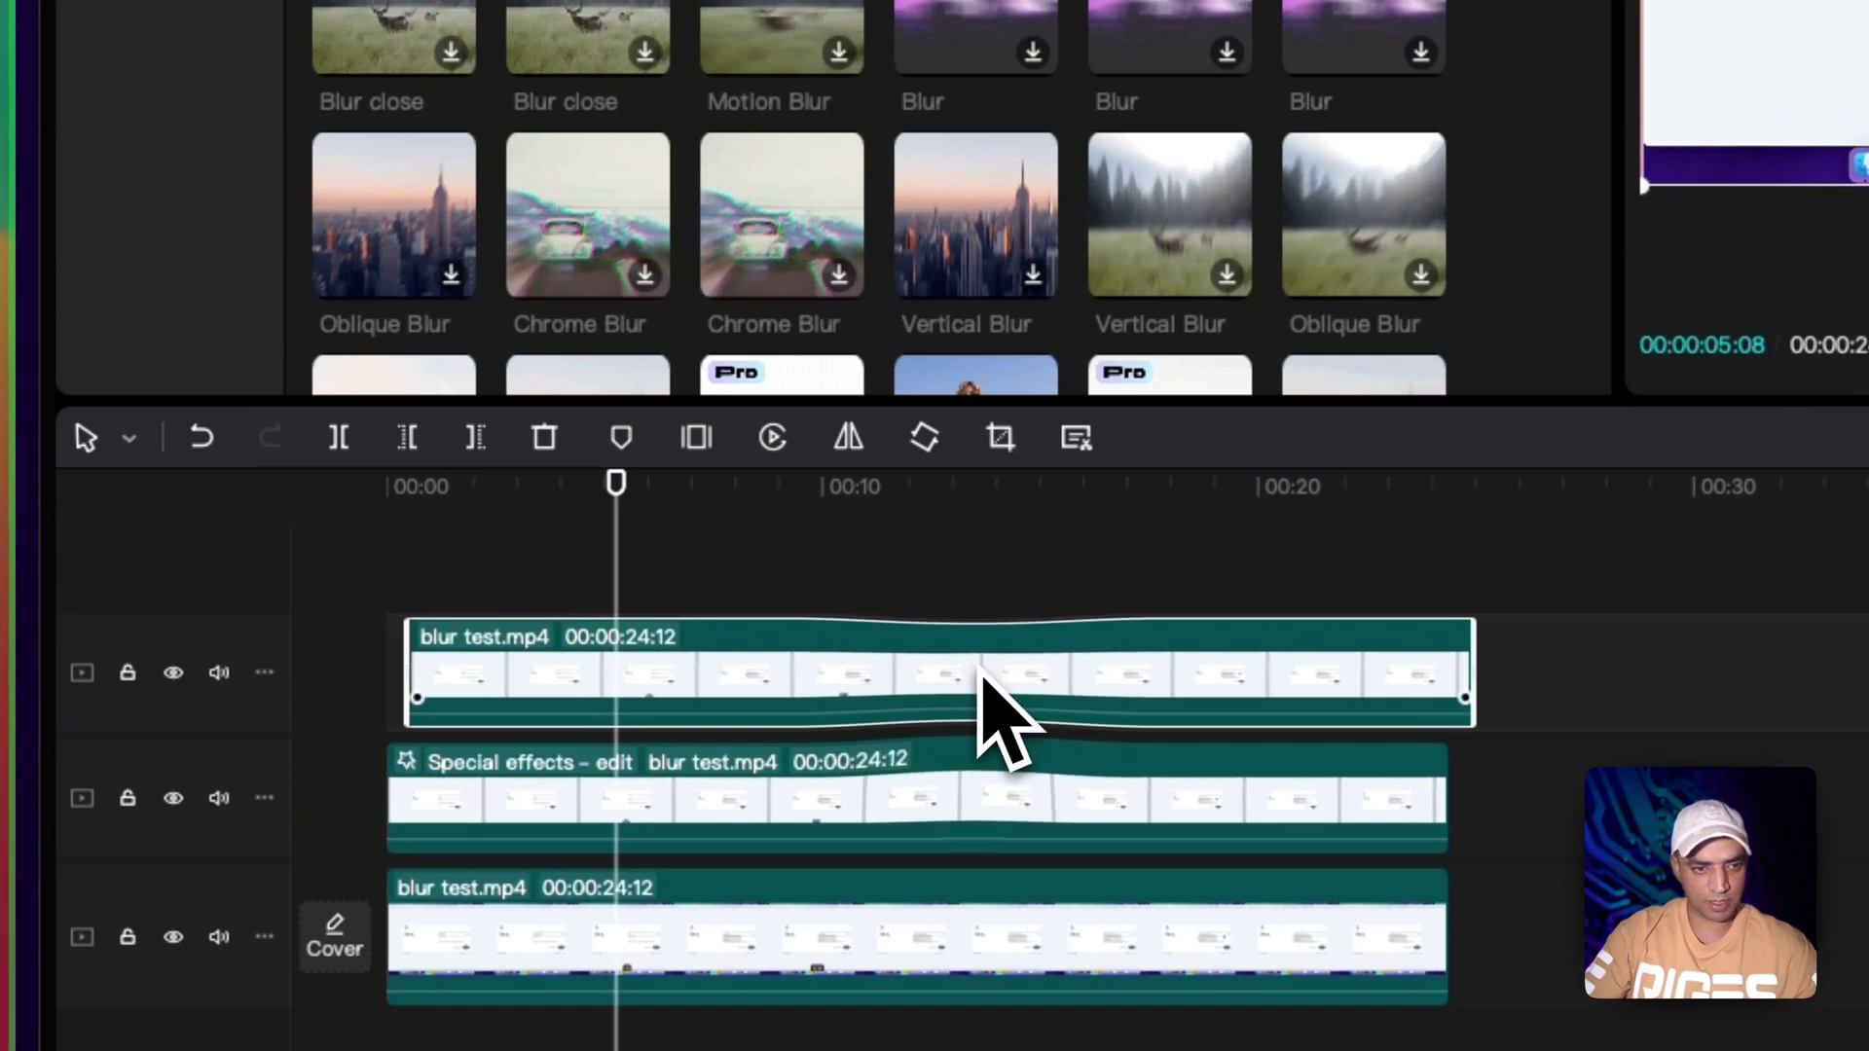
pyautogui.moveTo(774, 161); pyautogui.dragTo(1077, 384)
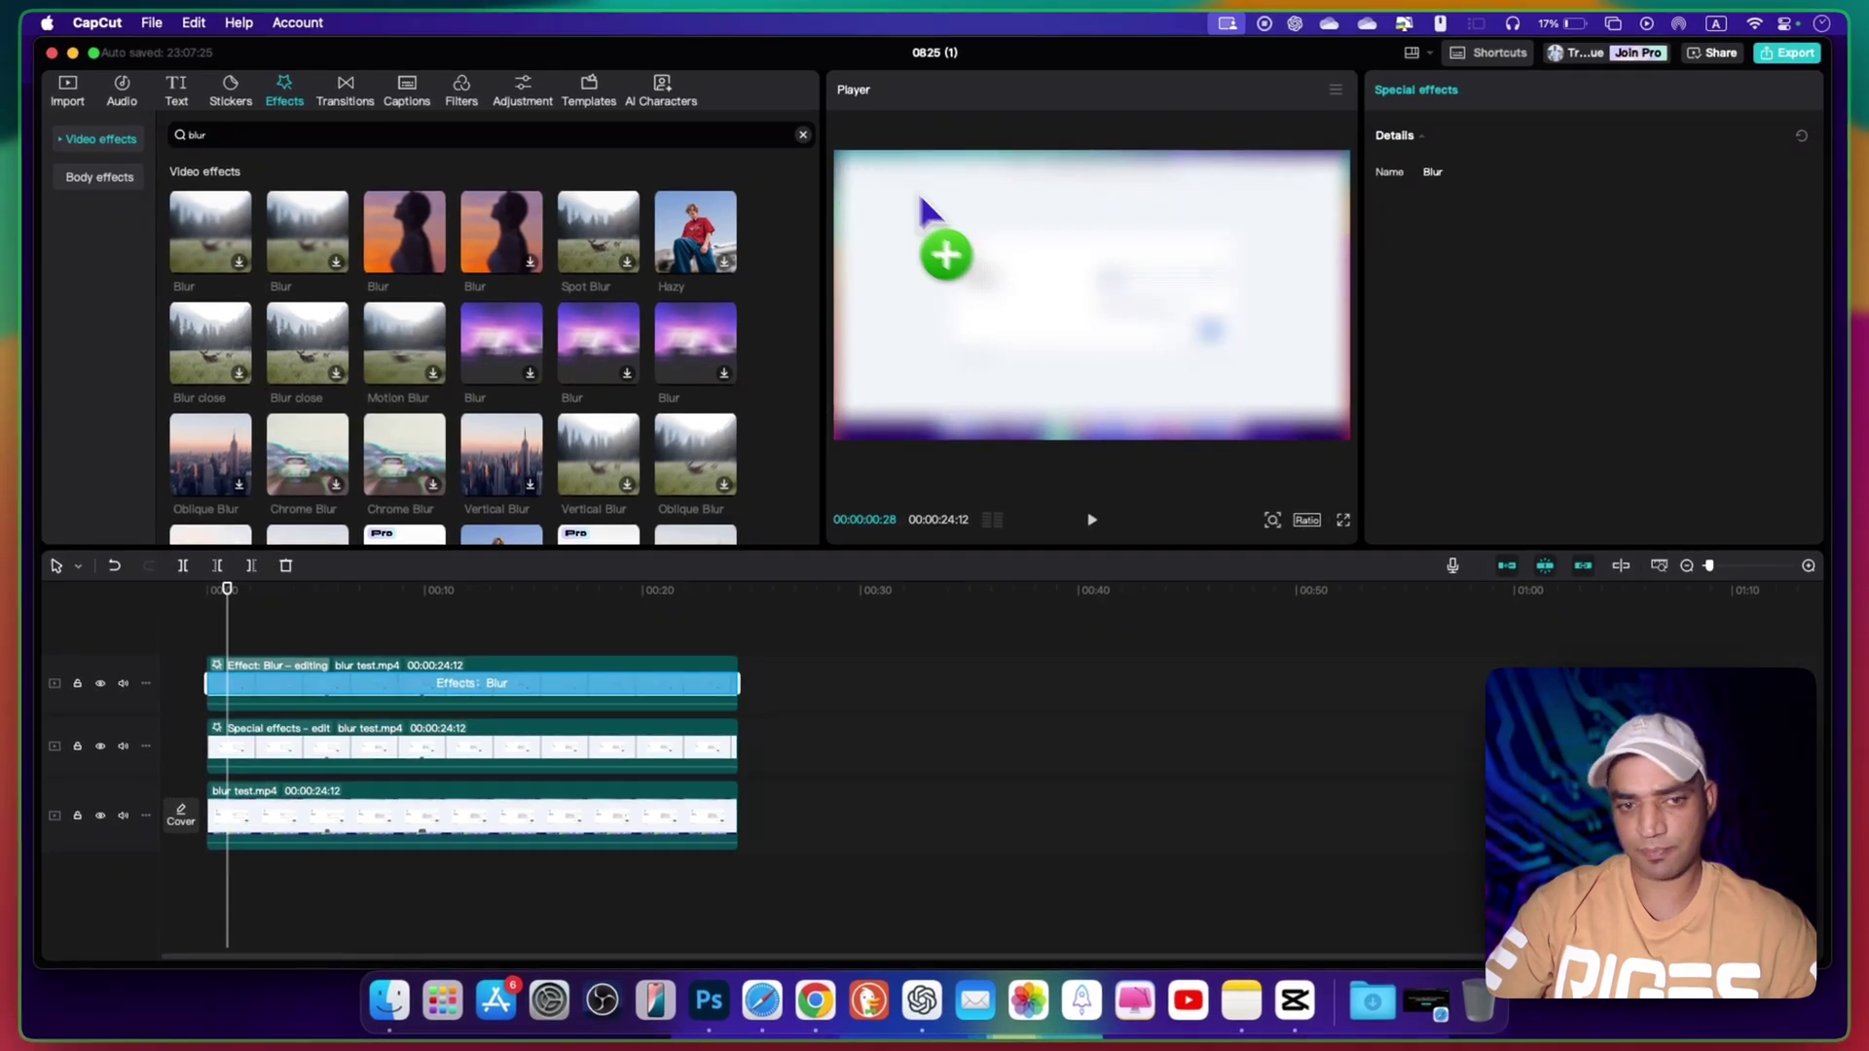
# Step: Add a small rectangle mask to the new blur layer over the video's top-left corner
pyautogui.click(630, 618)
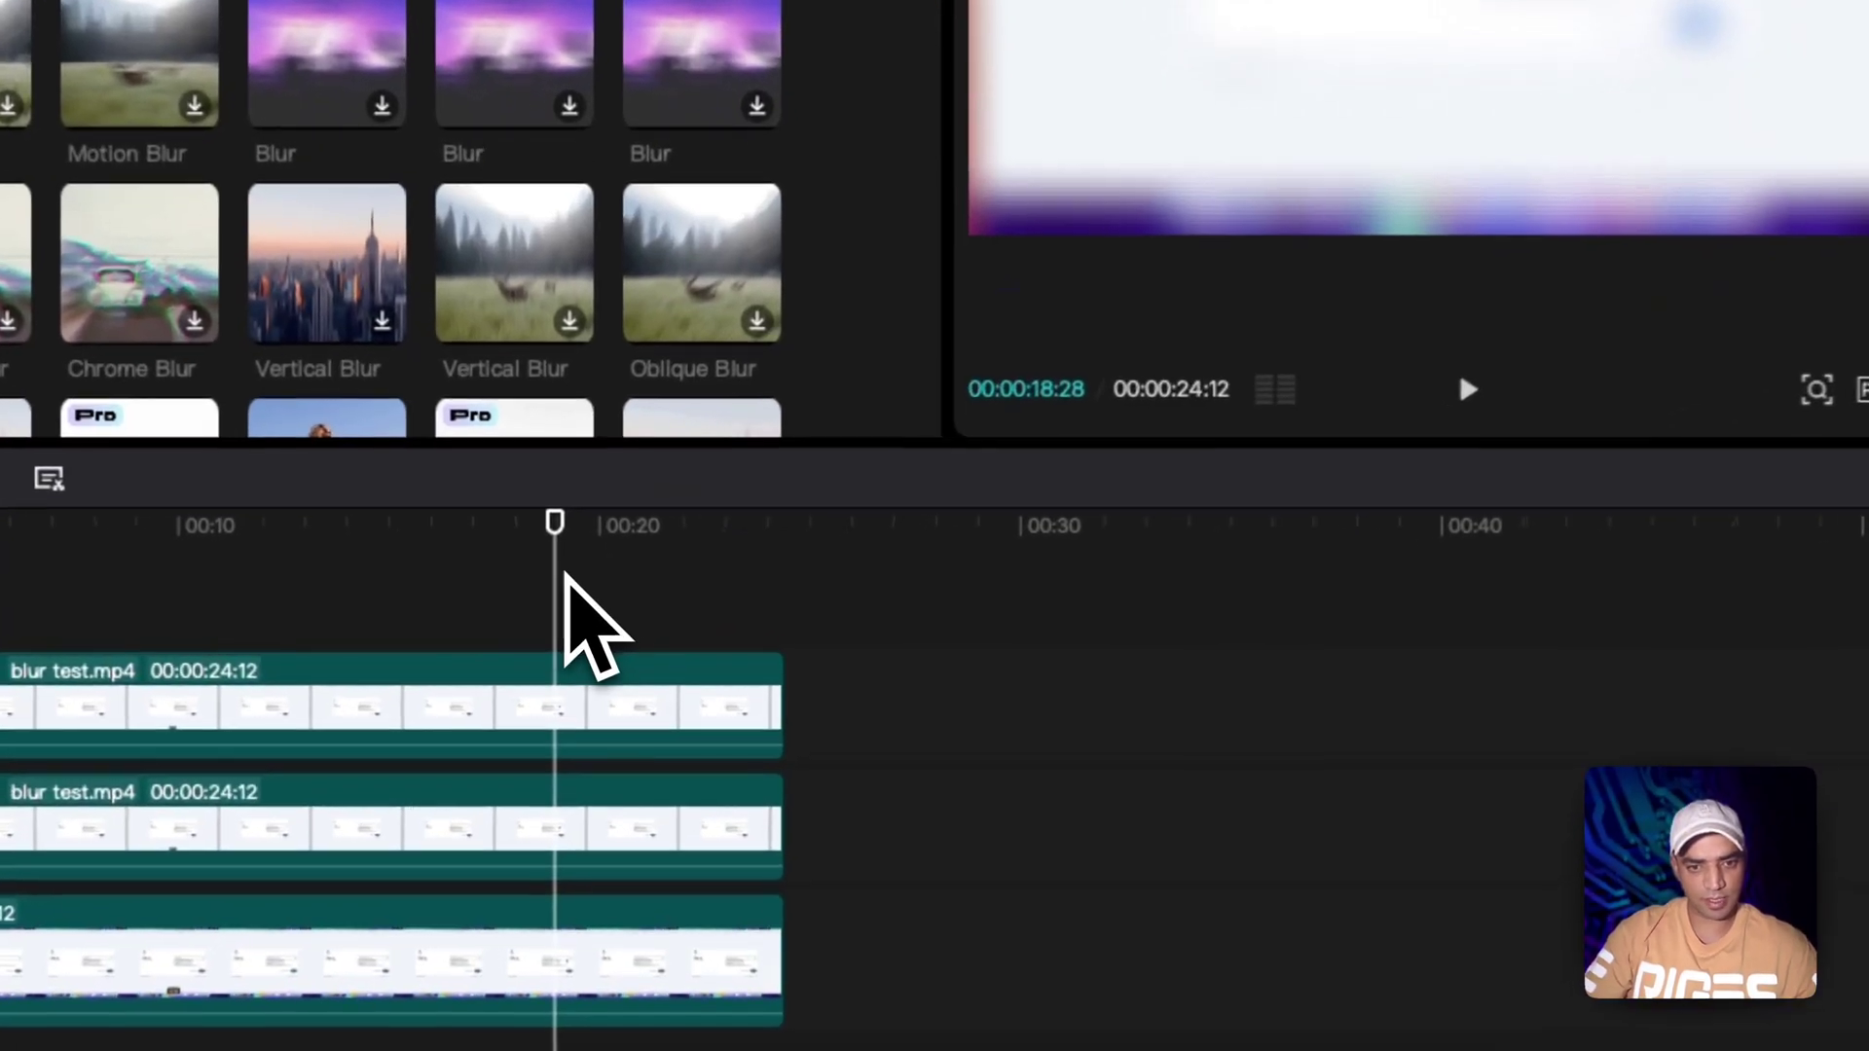
pyautogui.click(686, 671)
pyautogui.click(1651, 133)
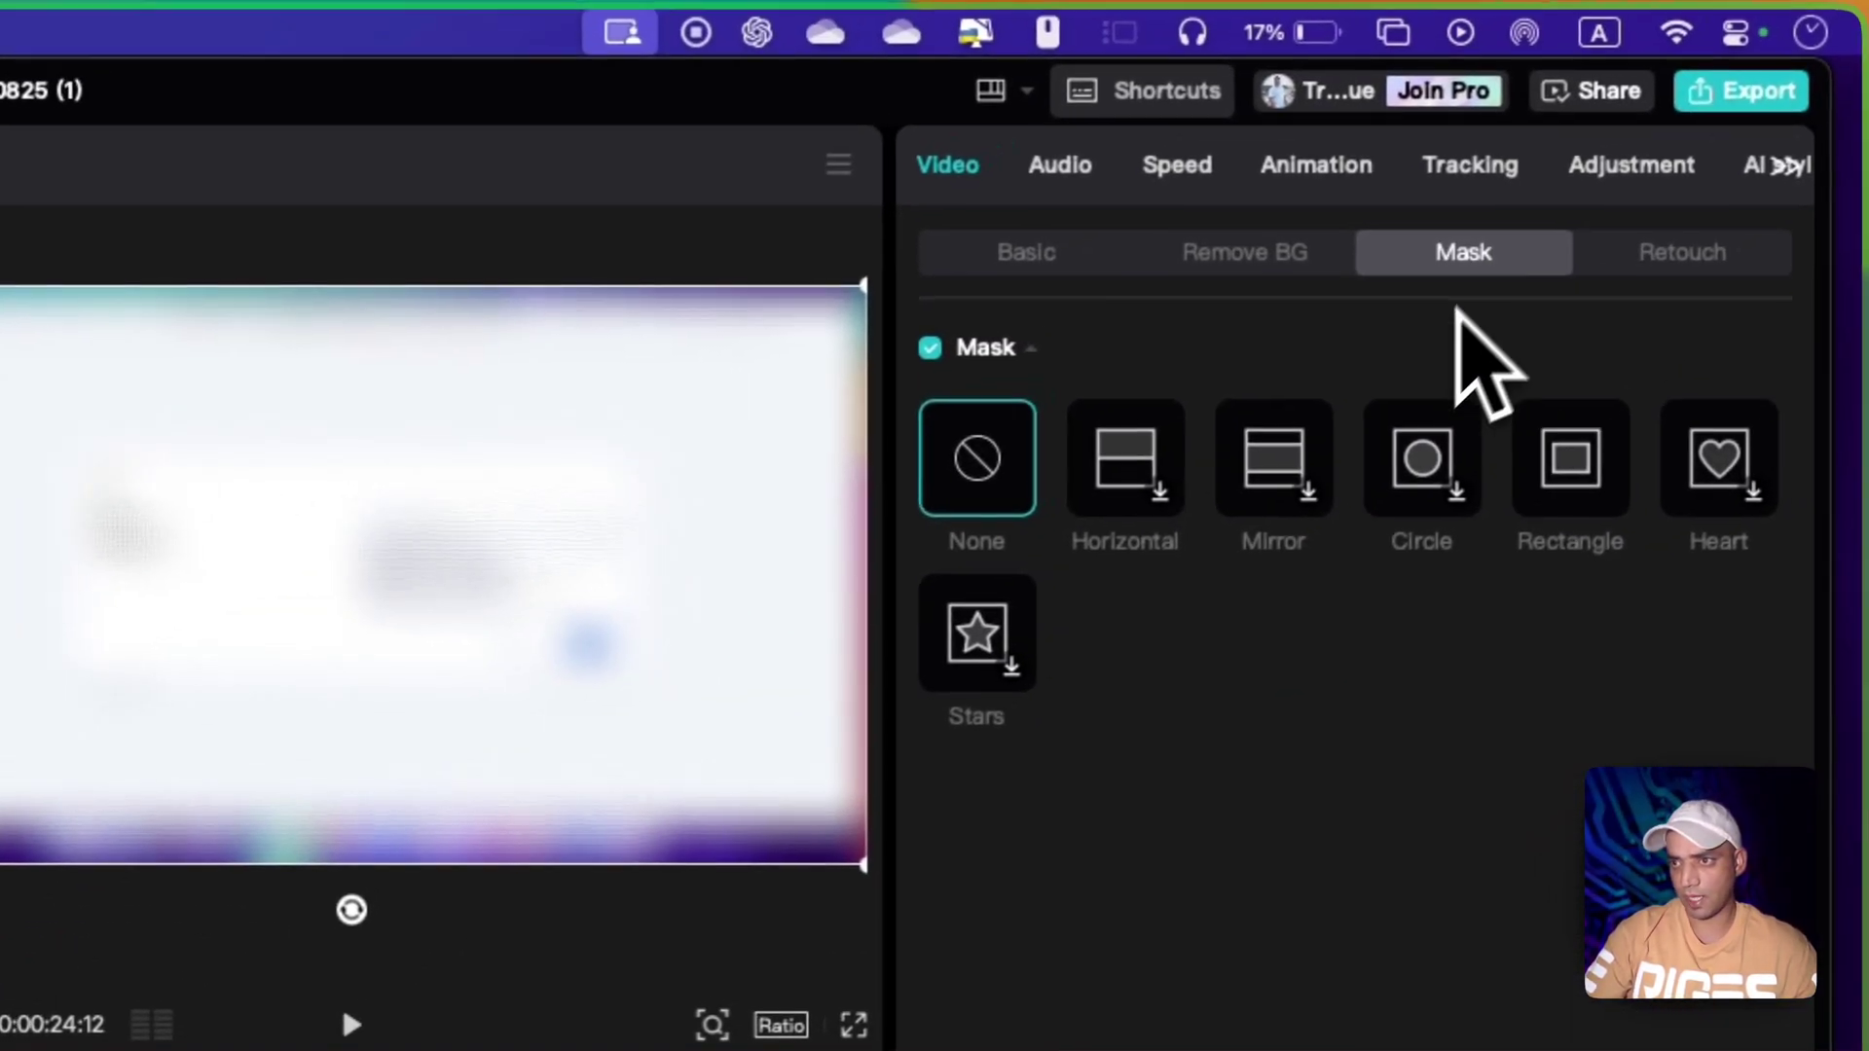
pyautogui.click(1645, 407)
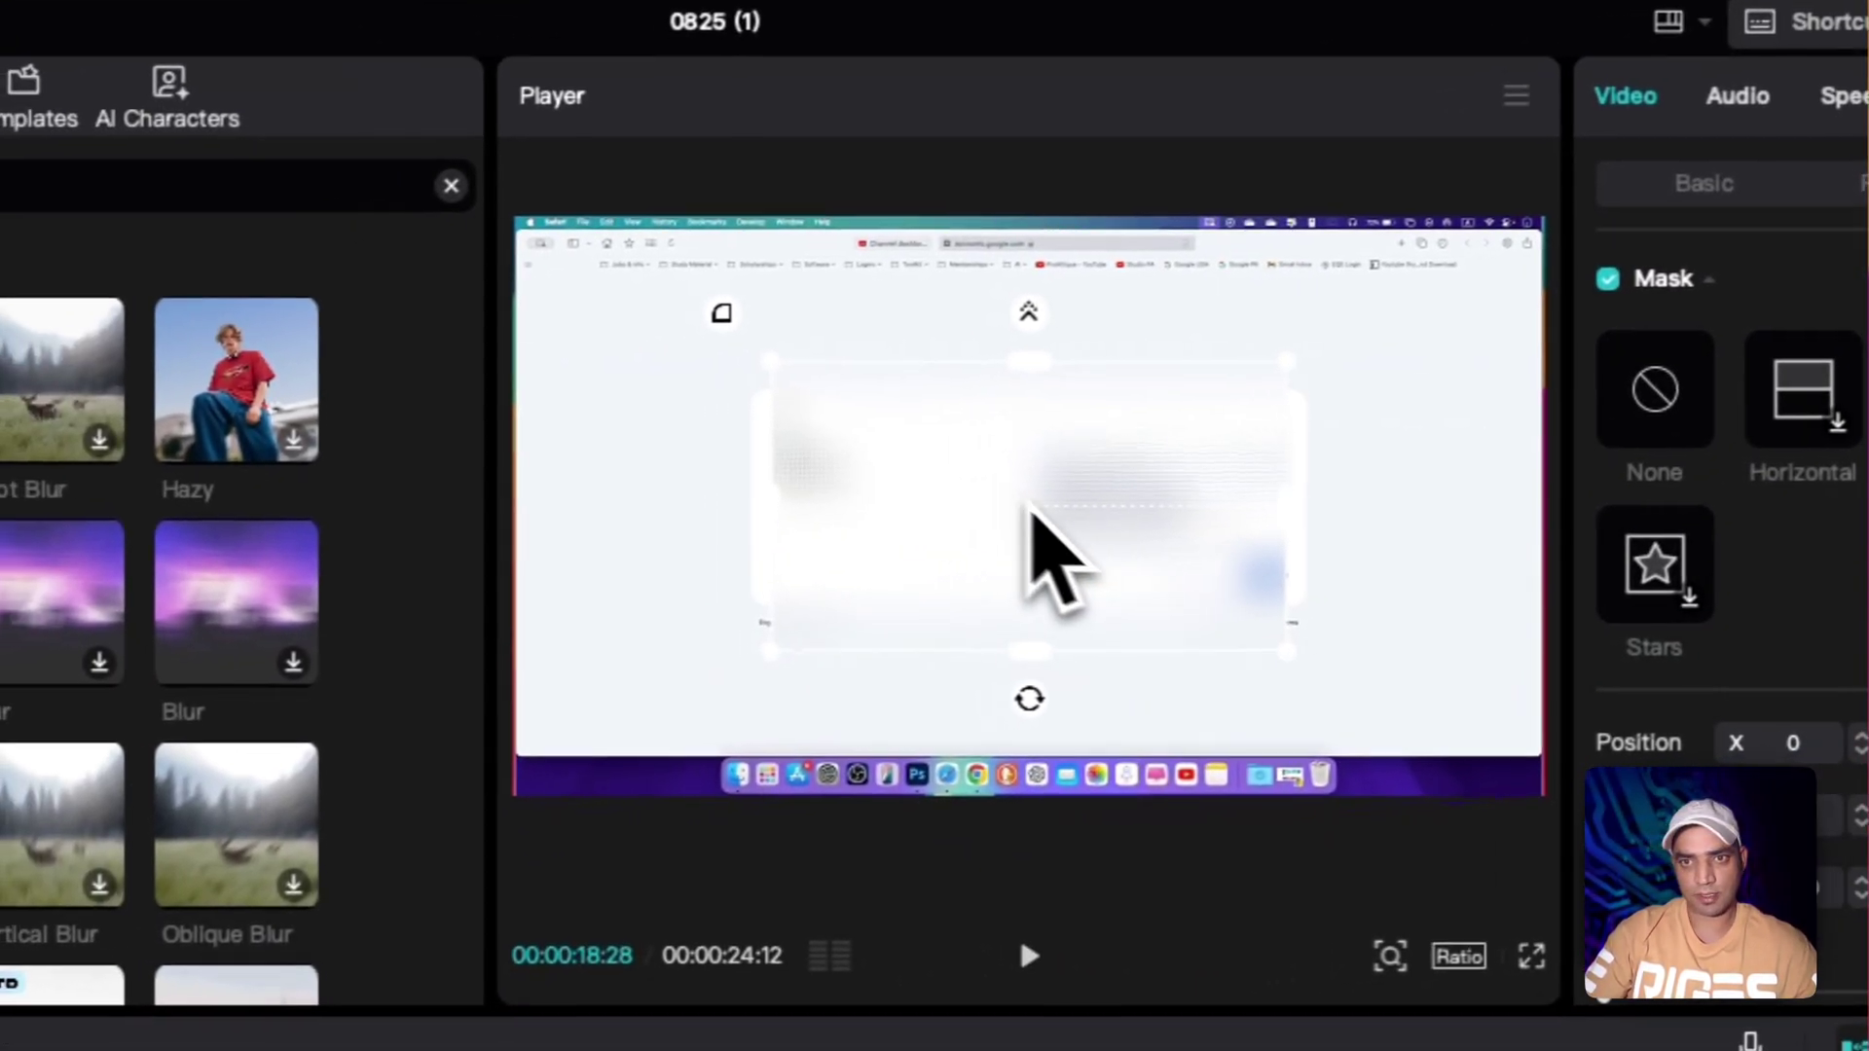
pyautogui.moveTo(1031, 516); pyautogui.dragTo(677, 336)
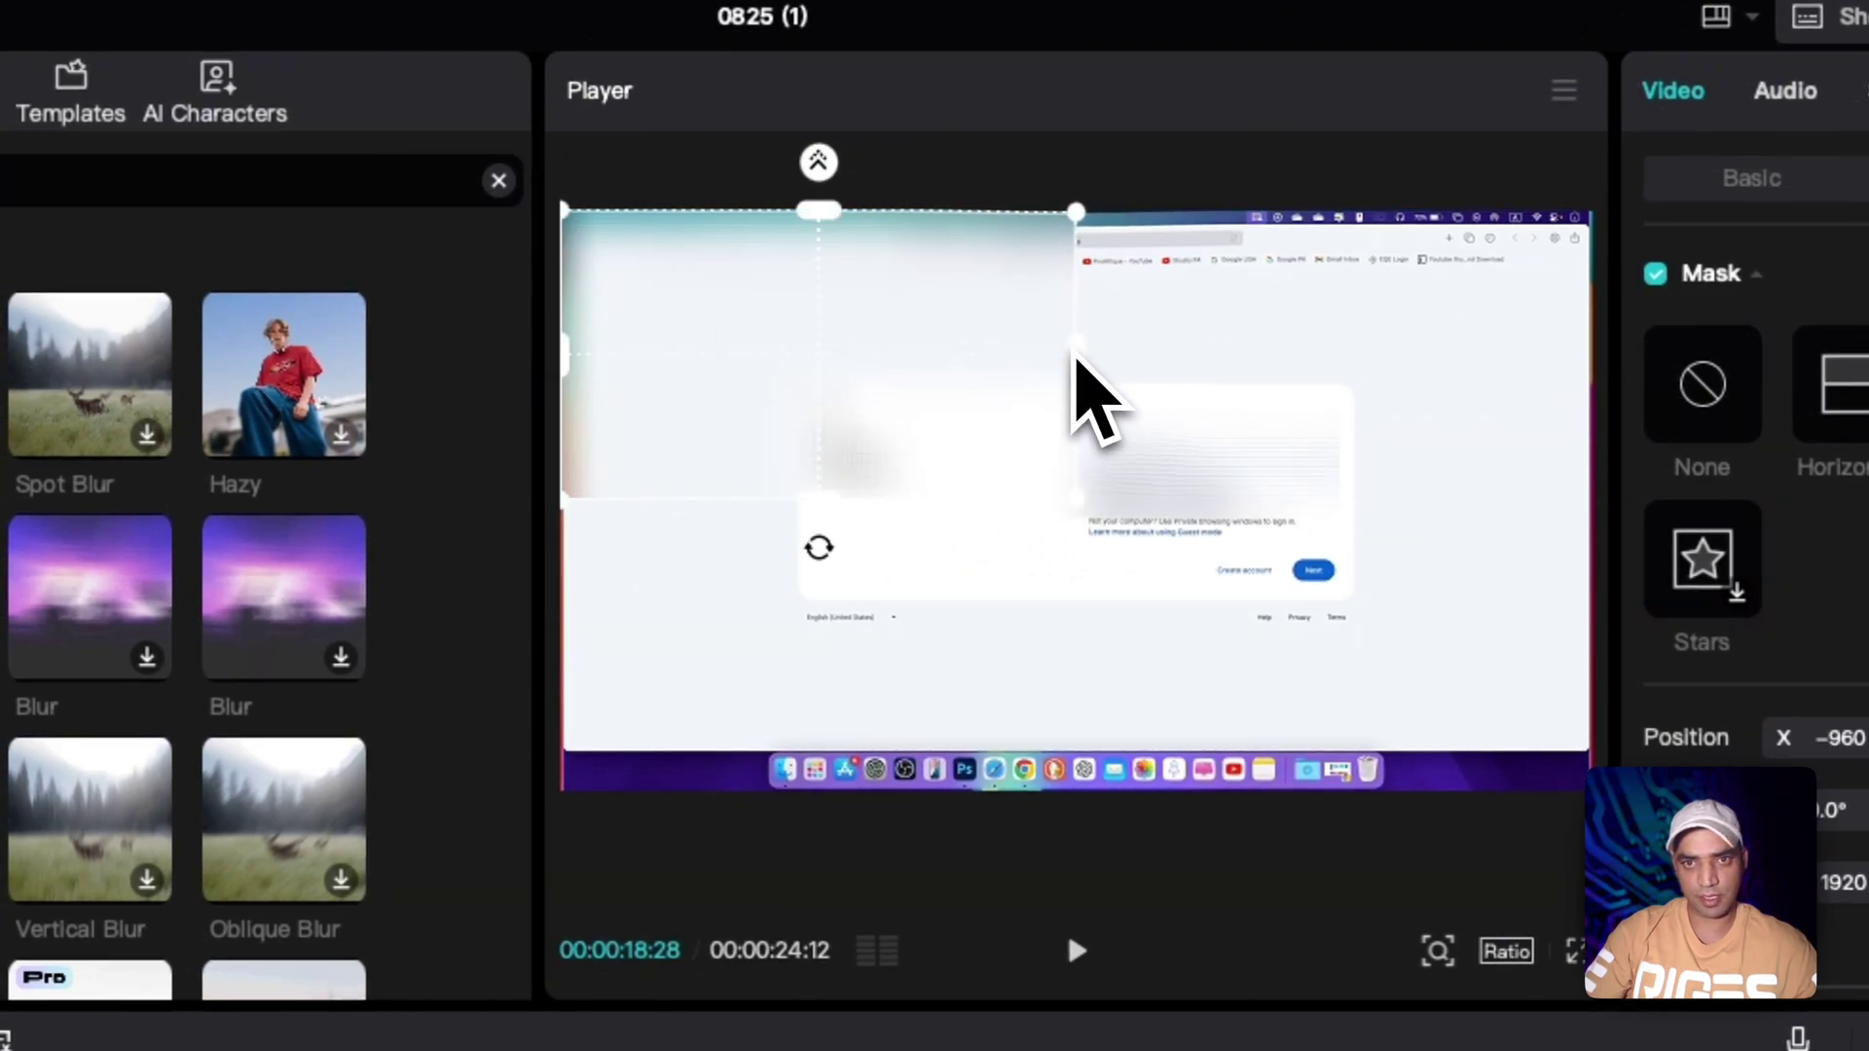
pyautogui.moveTo(1074, 355); pyautogui.dragTo(922, 375)
pyautogui.moveTo(760, 346); pyautogui.dragTo(675, 242)
# Step: Preview the new blur from the start, then set the playhead around 3–4 seconds
pyautogui.click(354, 564)
pyautogui.press('space')
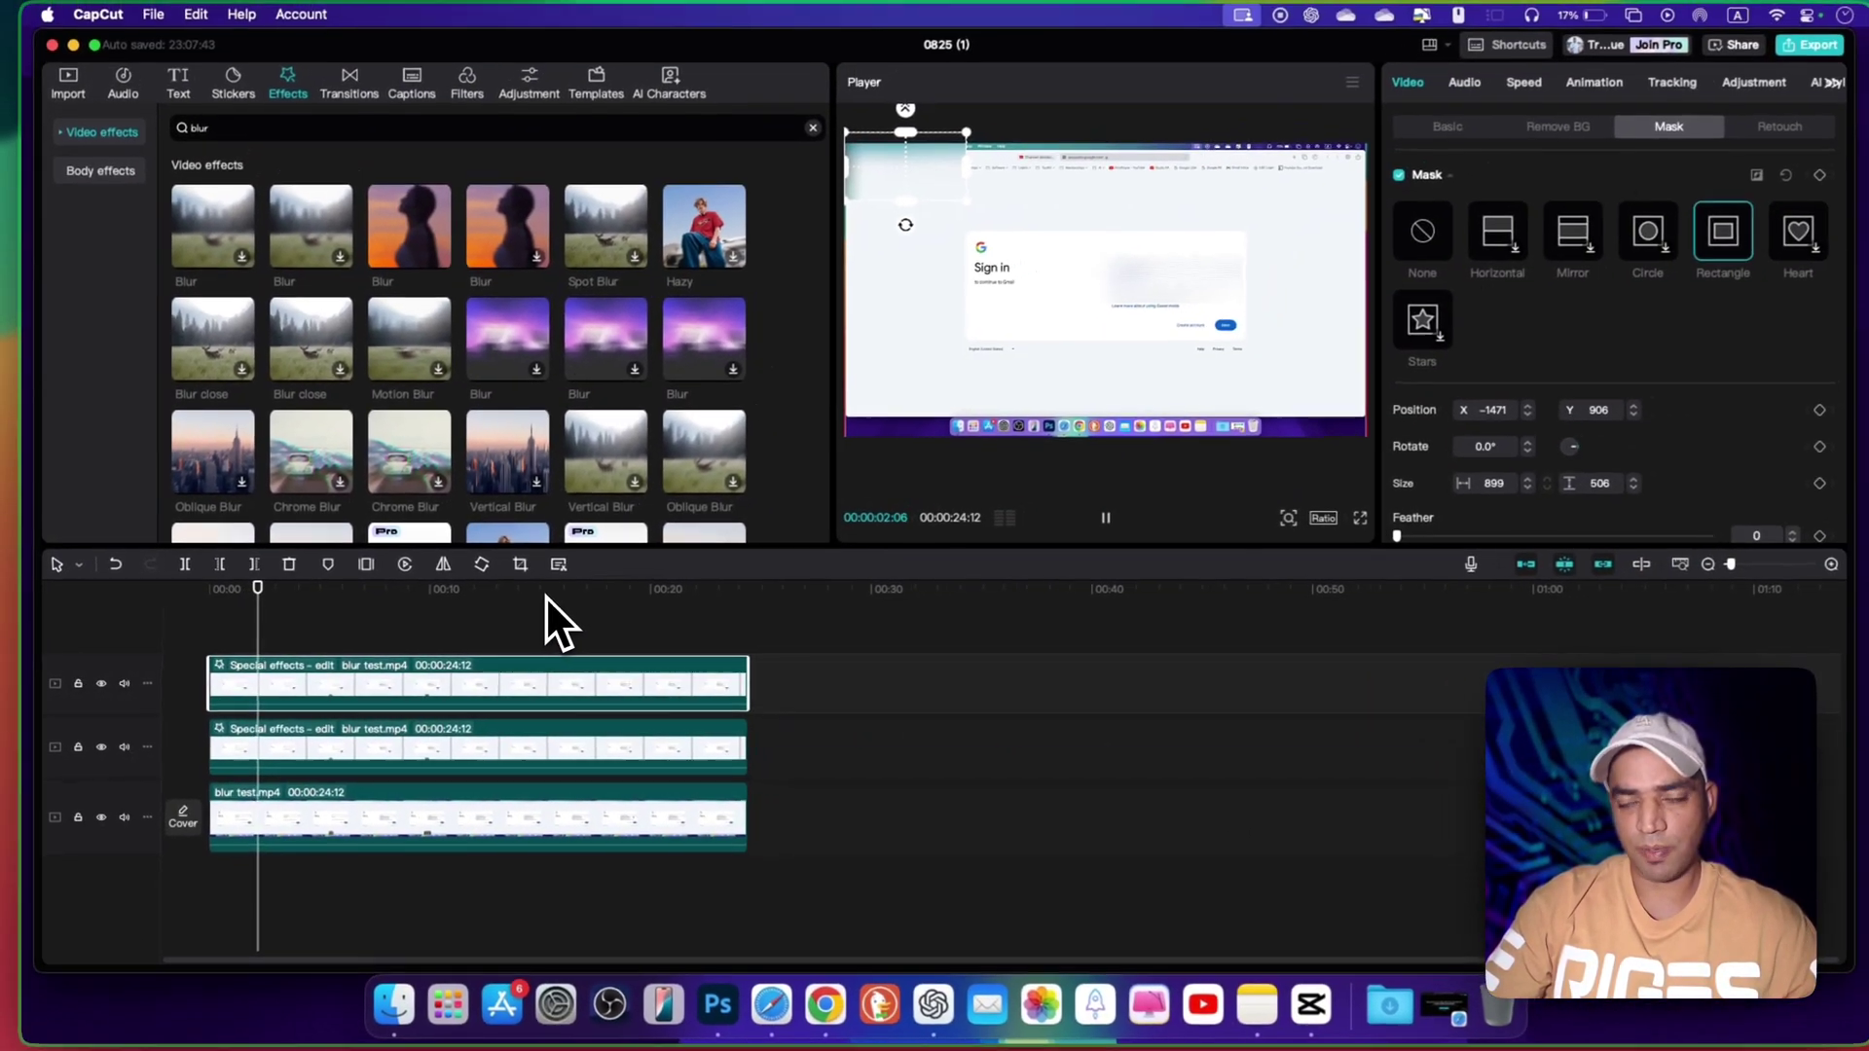
pyautogui.press('space')
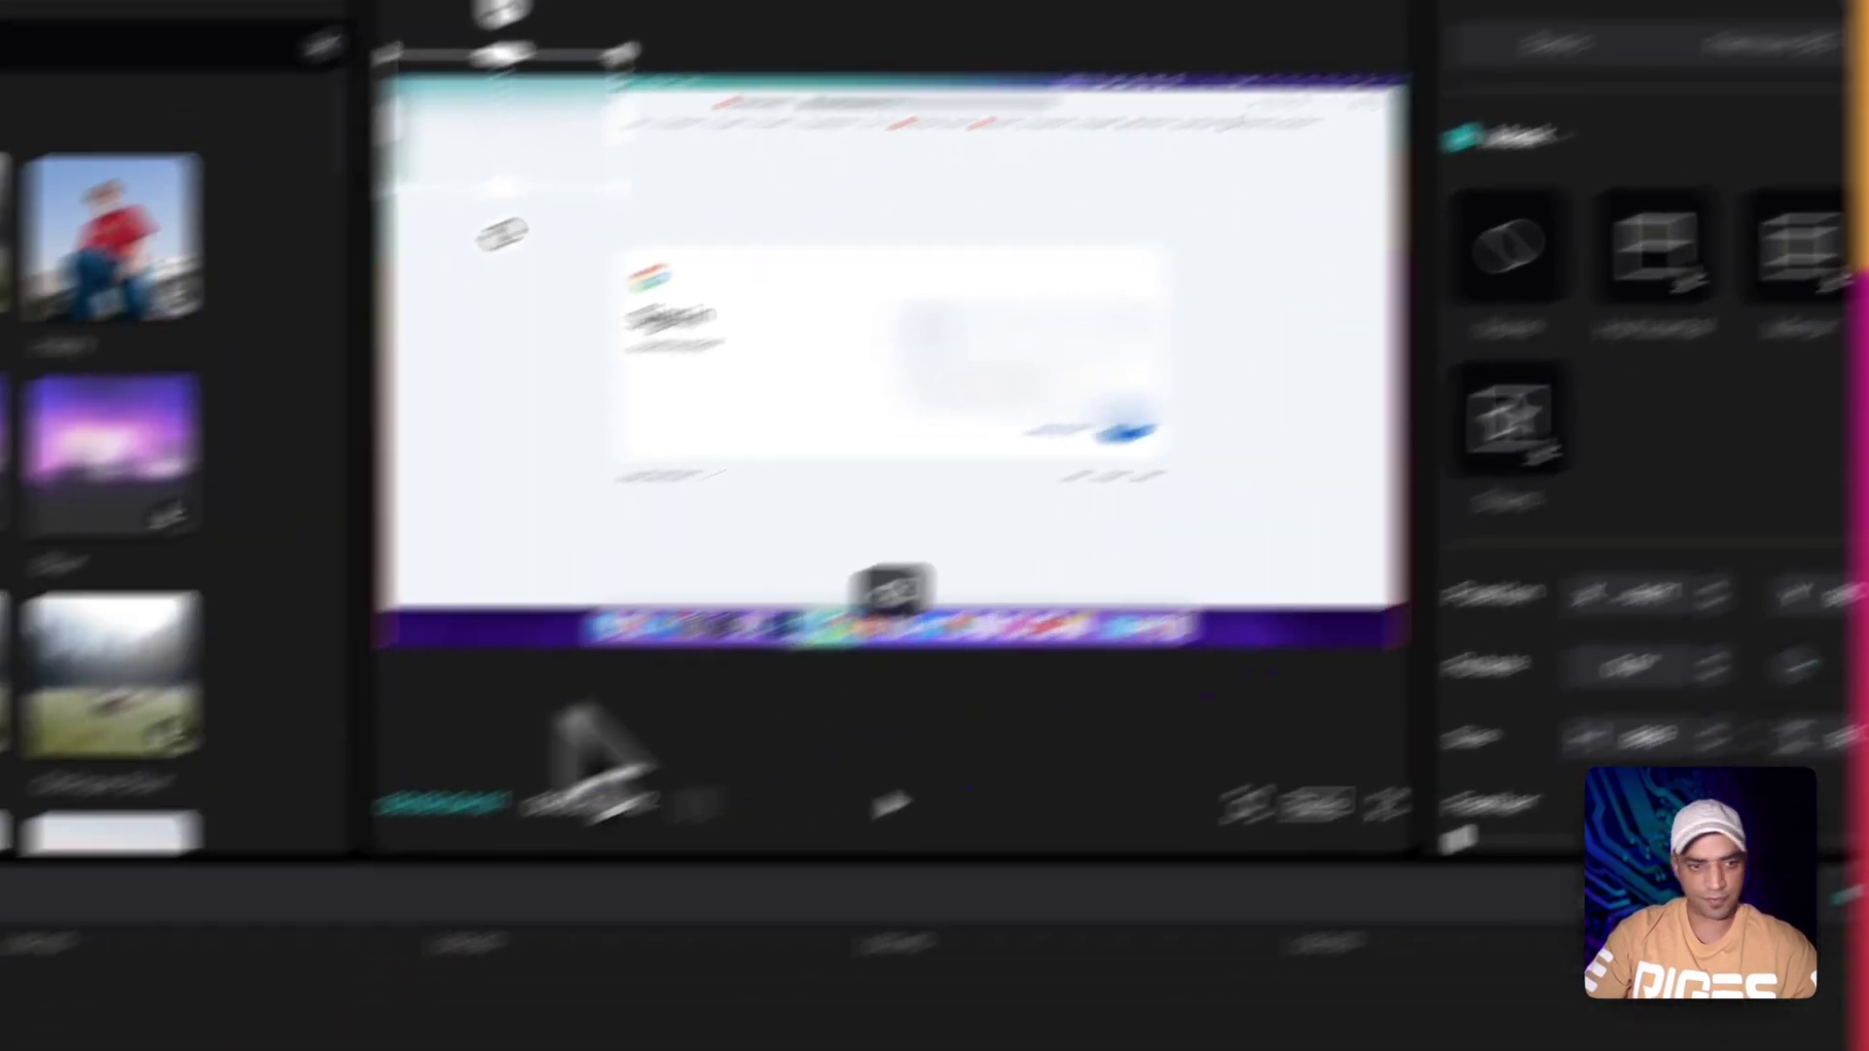
pyautogui.click(308, 679)
pyautogui.click(601, 793)
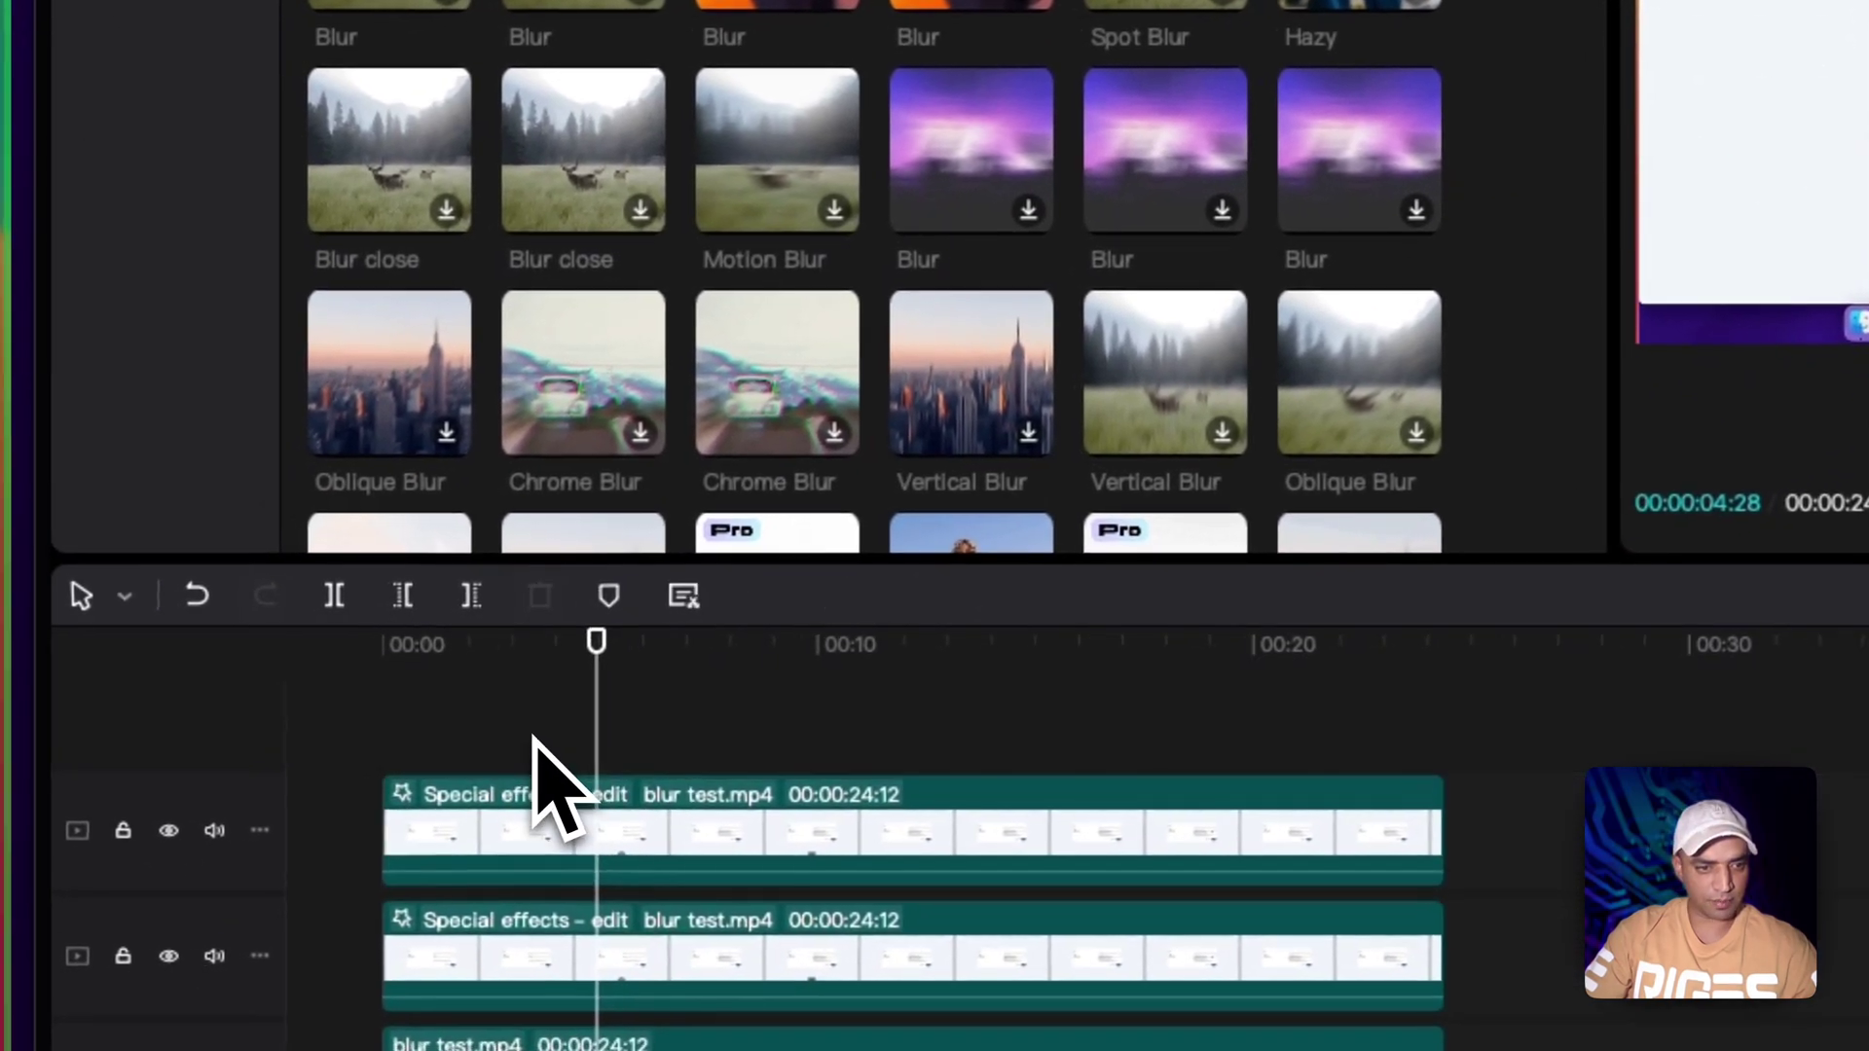
pyautogui.click(101, 654)
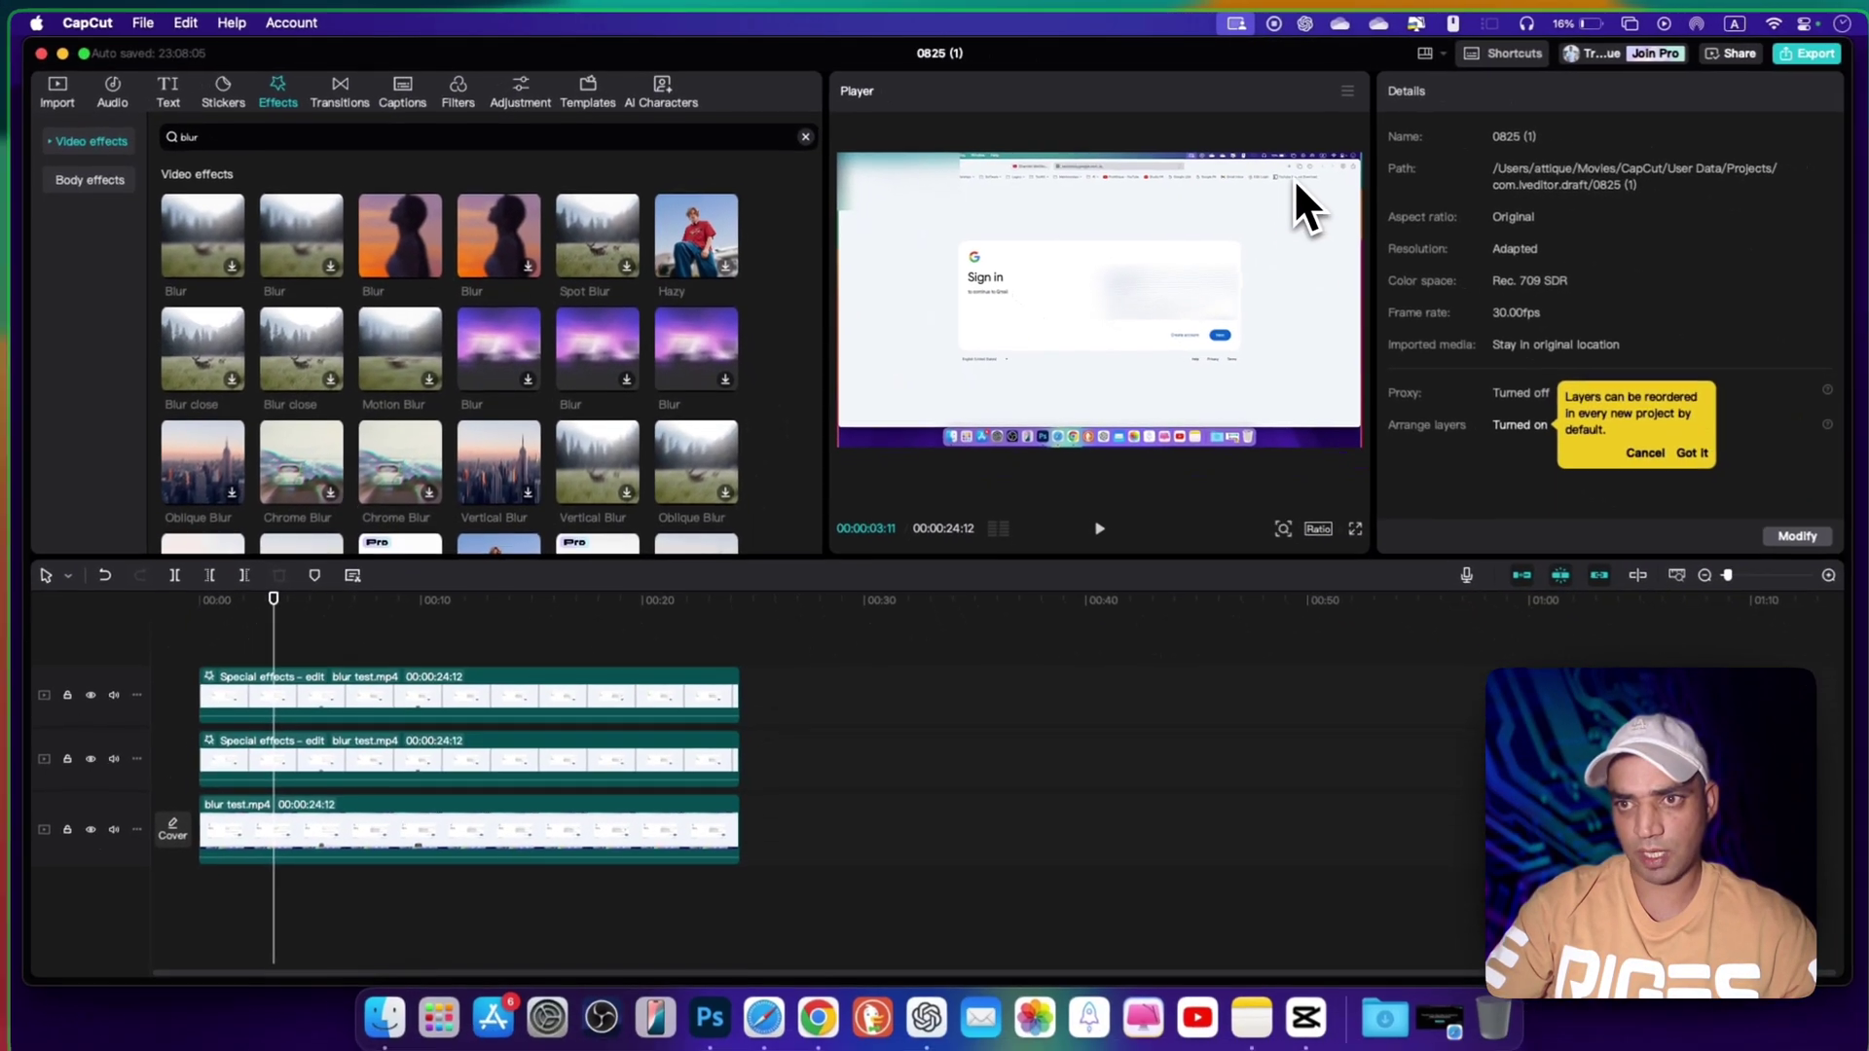
# Step: Play the first seconds, stopping at 05:13, then select the top blur layer in the player
pyautogui.press('space')
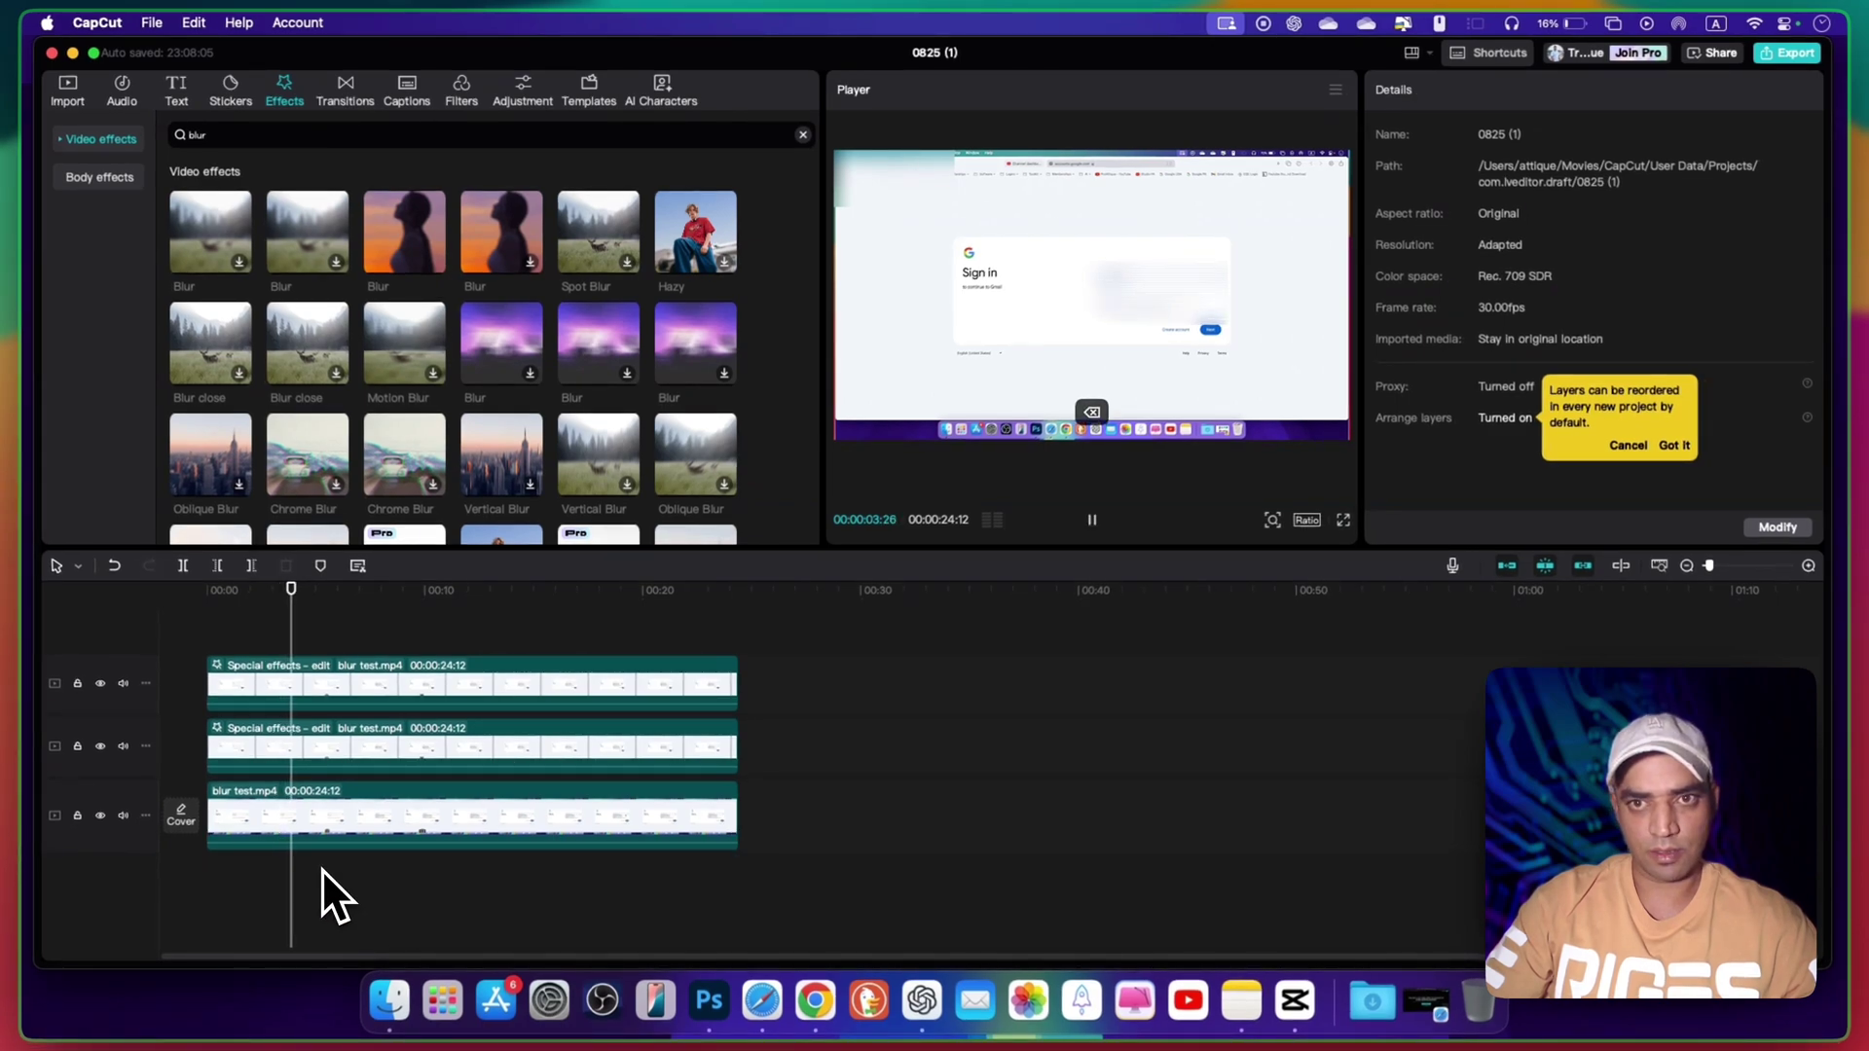
pyautogui.press('space')
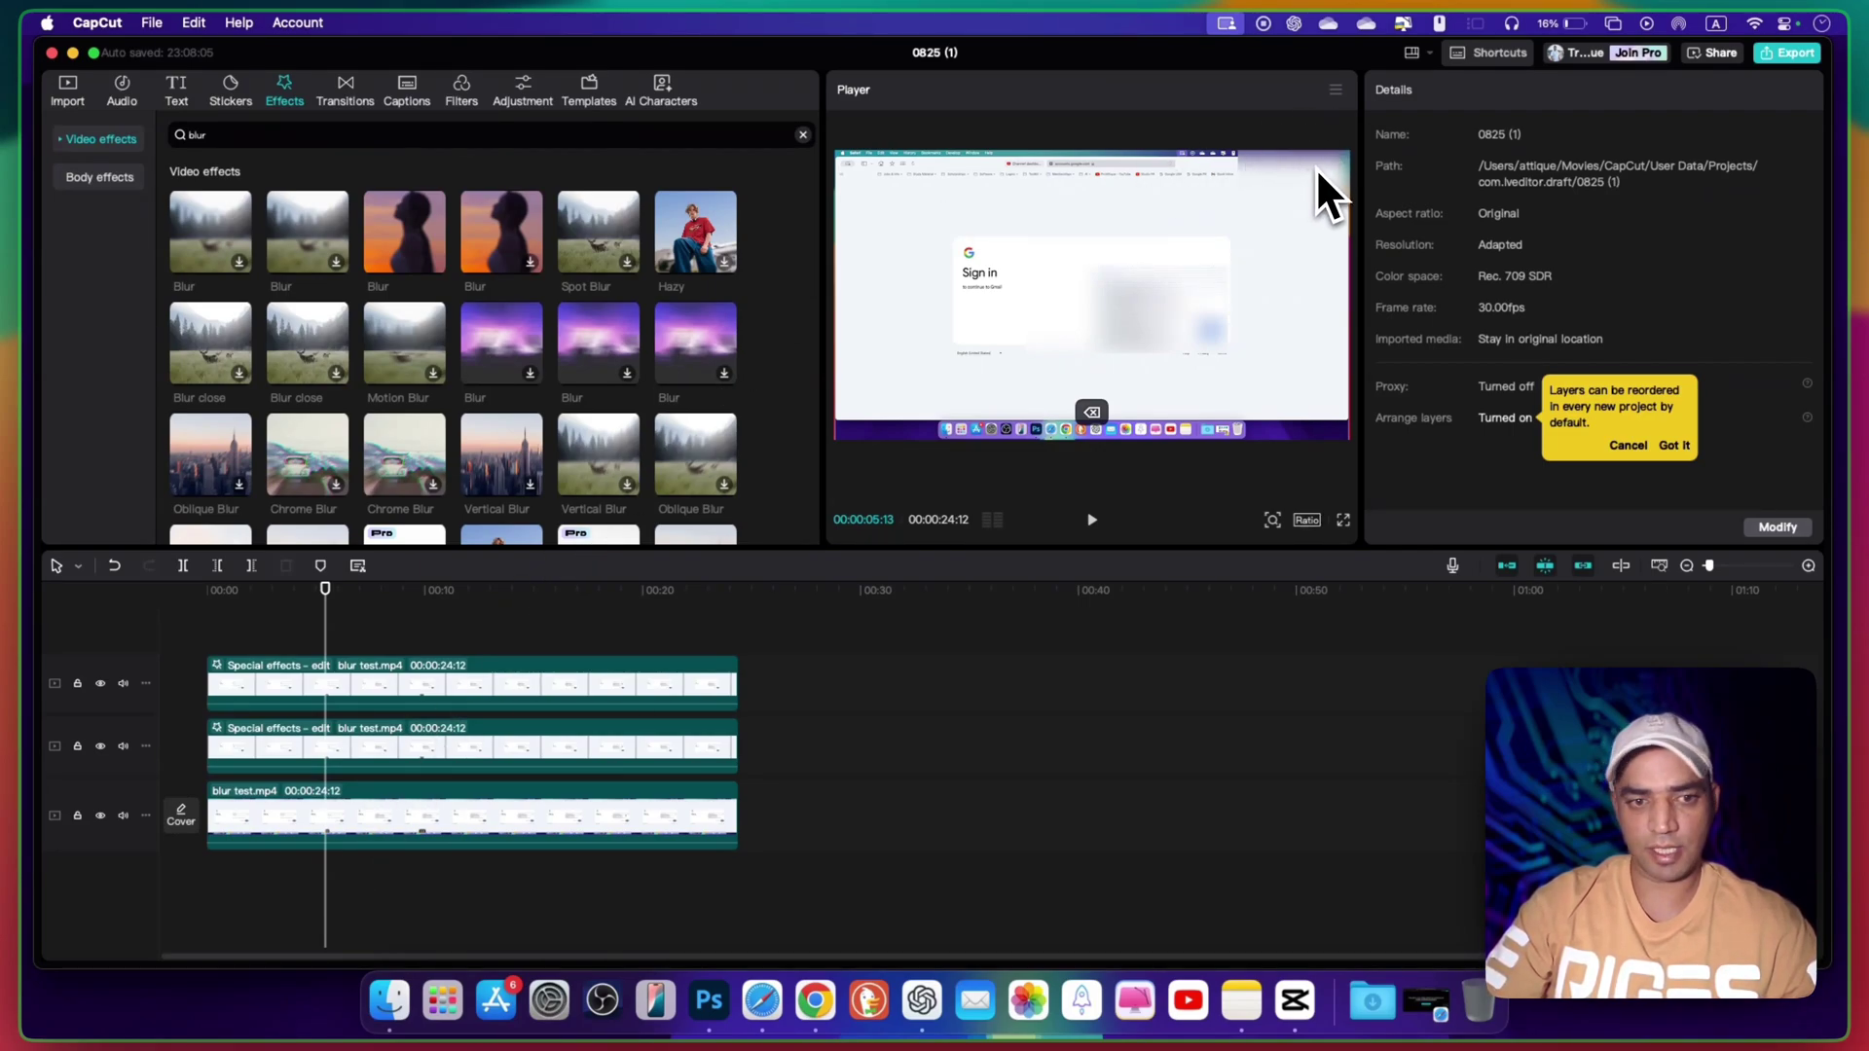
pyautogui.click(1115, 306)
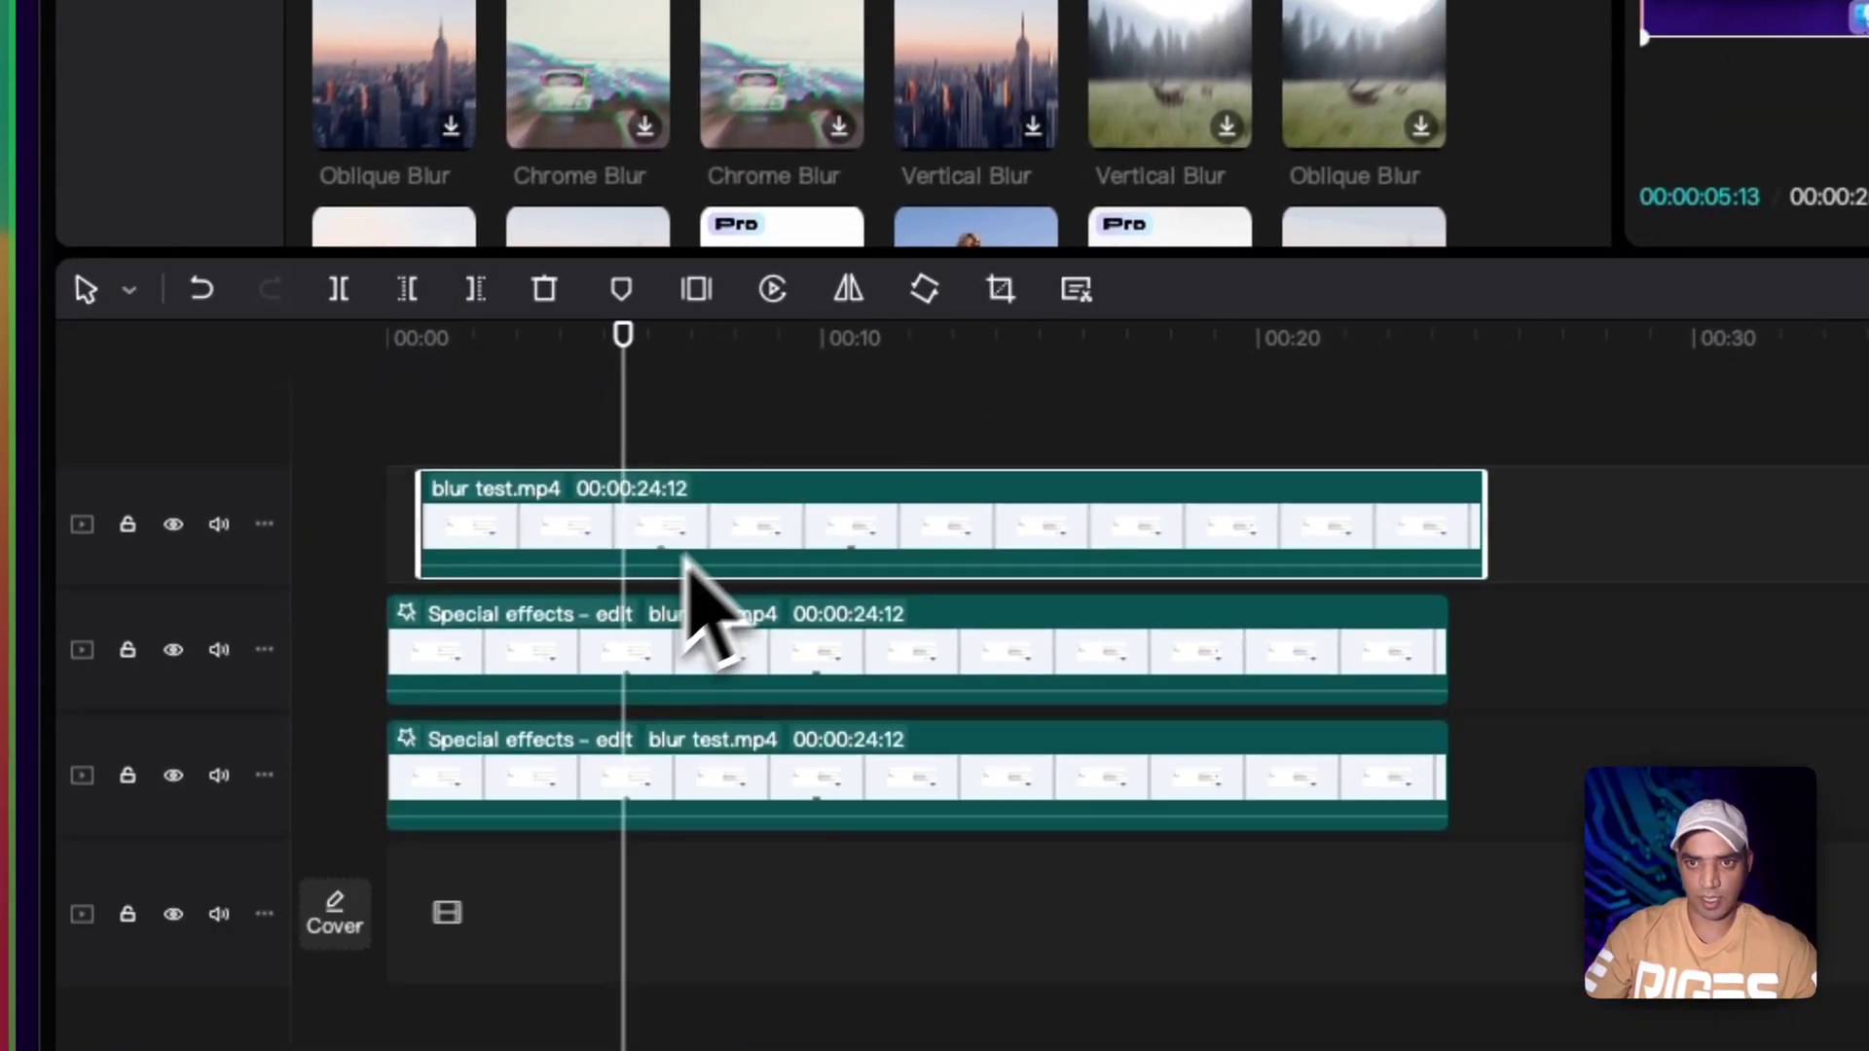
# Step: Move blur test.mp4 back to the bottom track at 00:00 and select the top blur layer near 11 seconds
pyautogui.press('space')
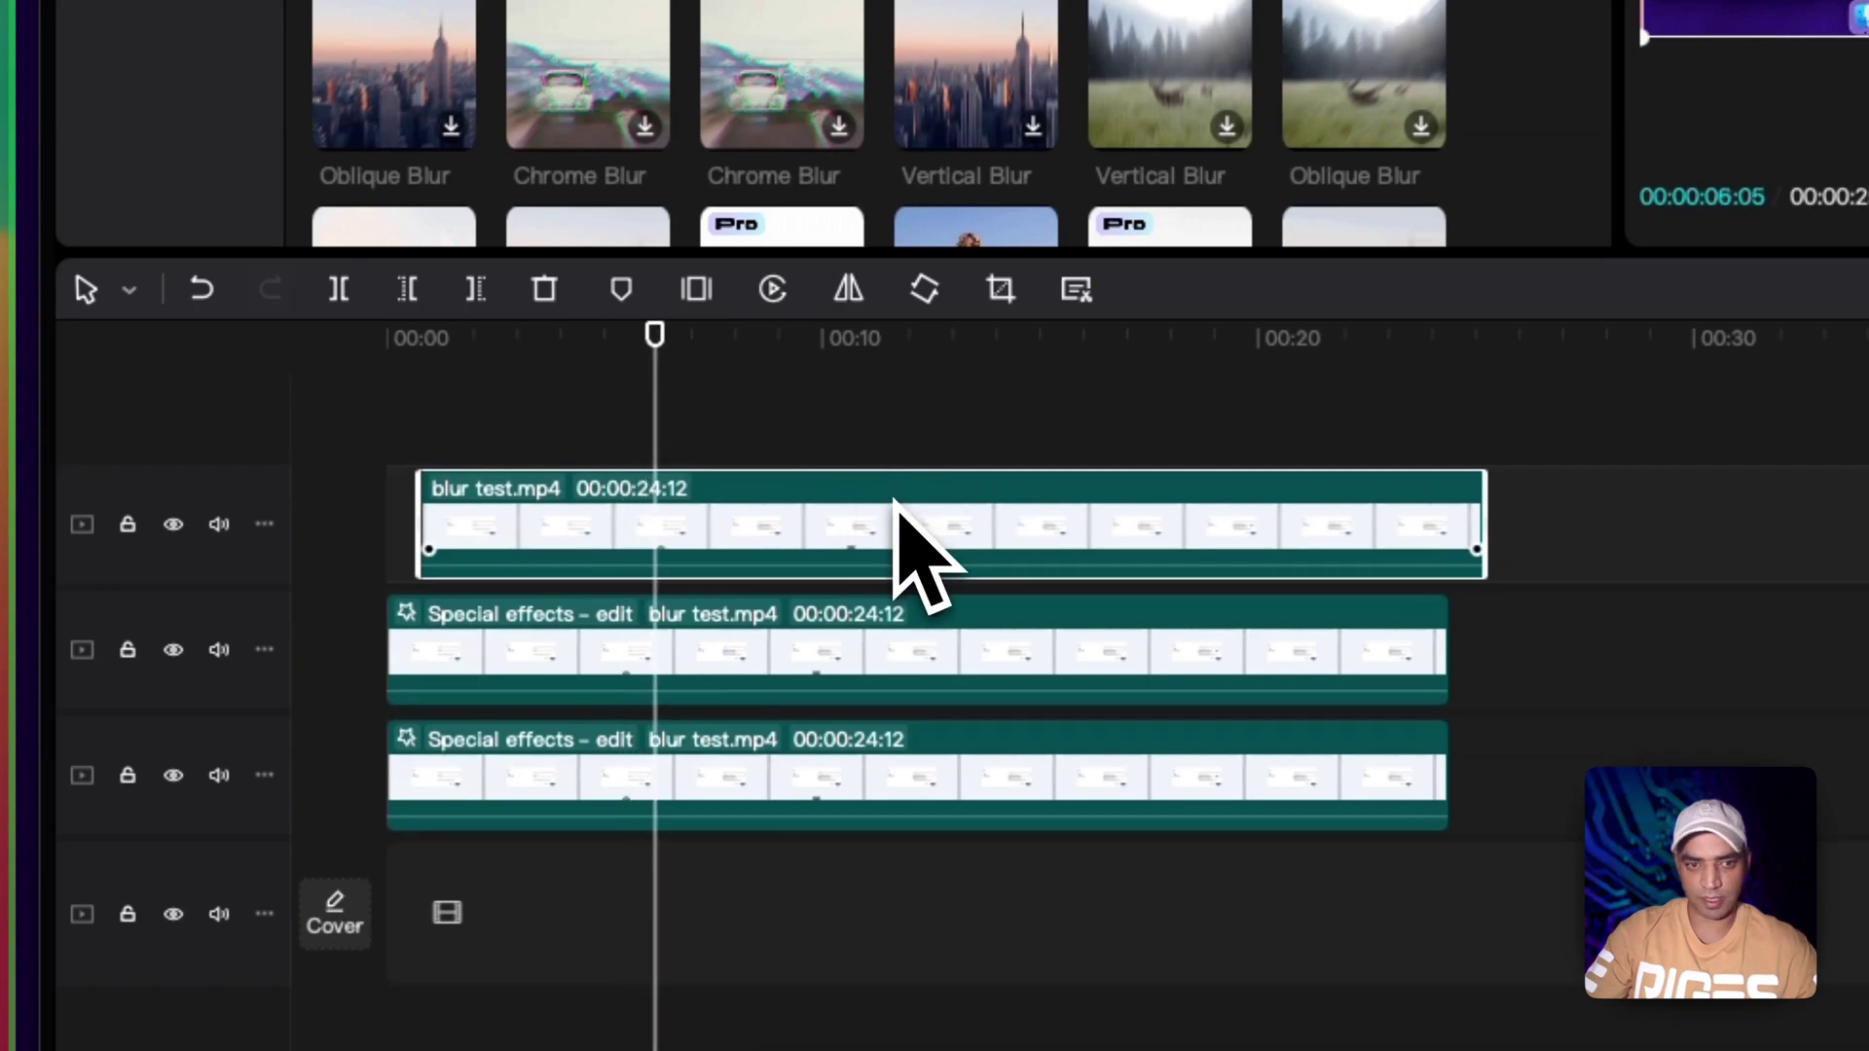
pyautogui.press('space')
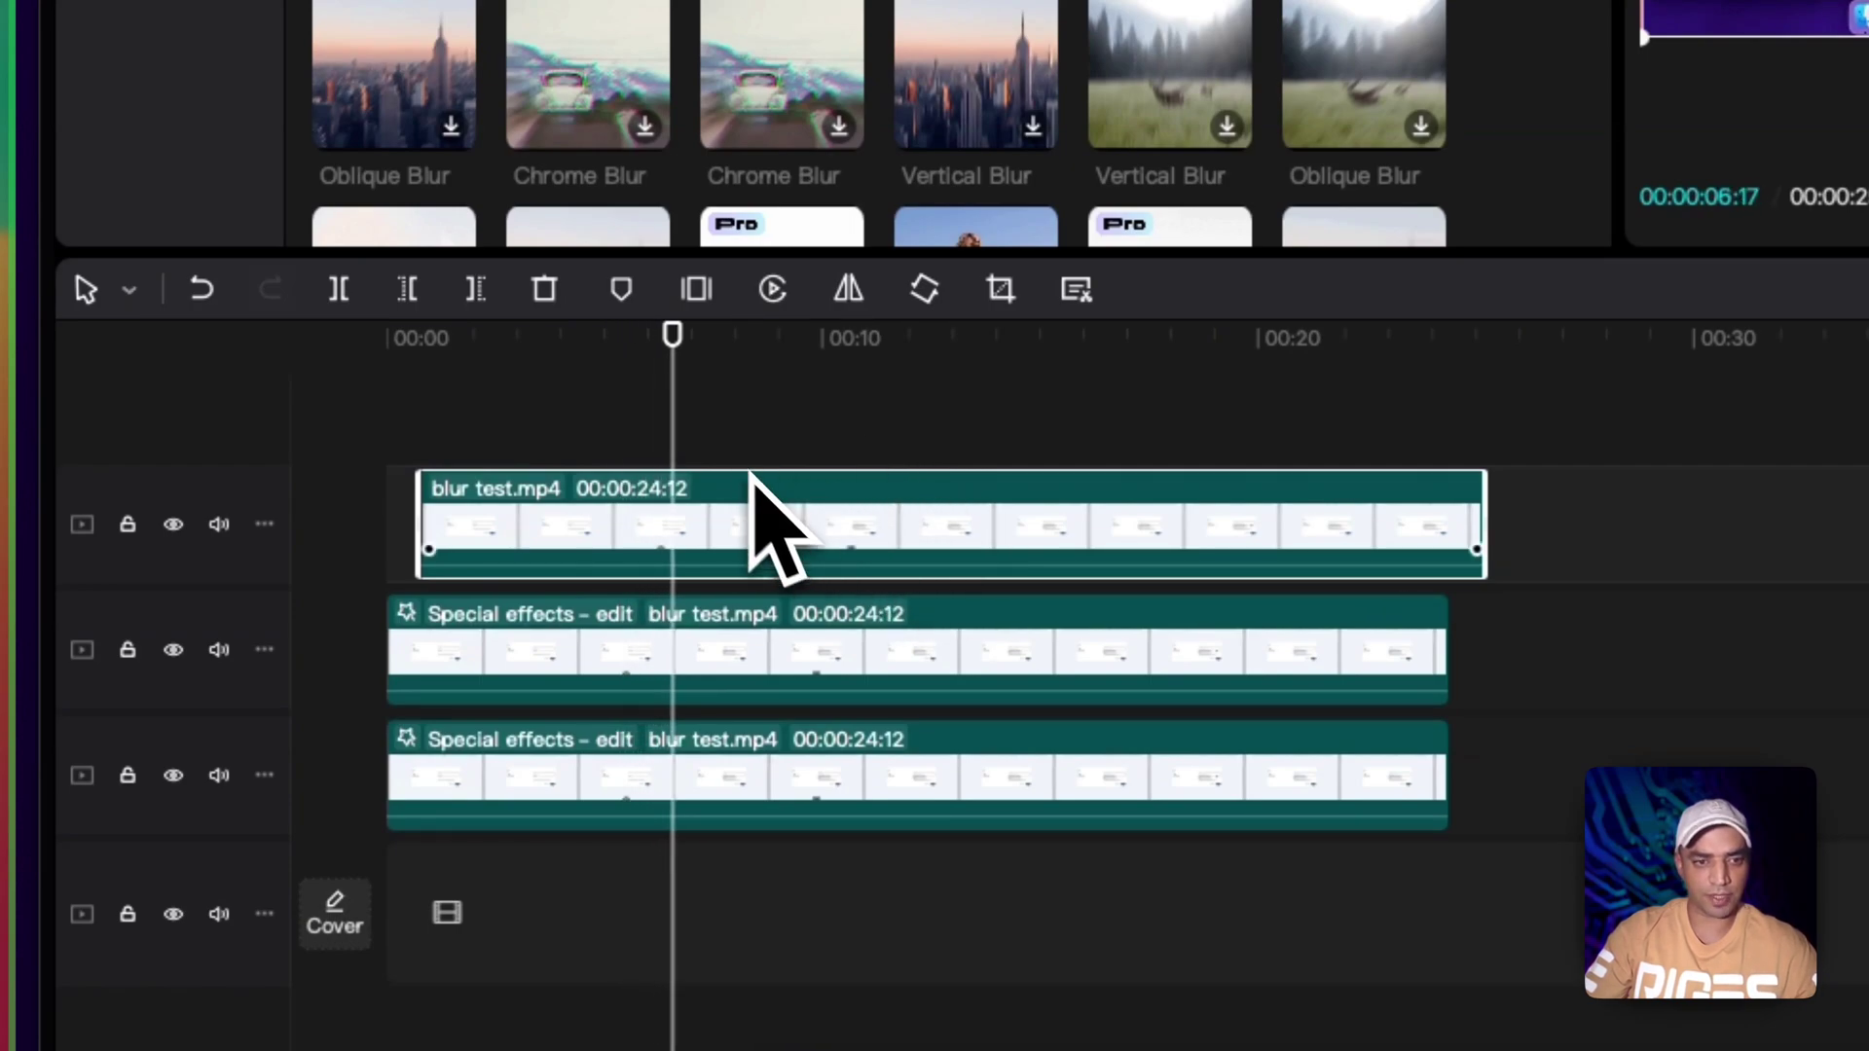
pyautogui.moveTo(763, 518); pyautogui.dragTo(723, 910)
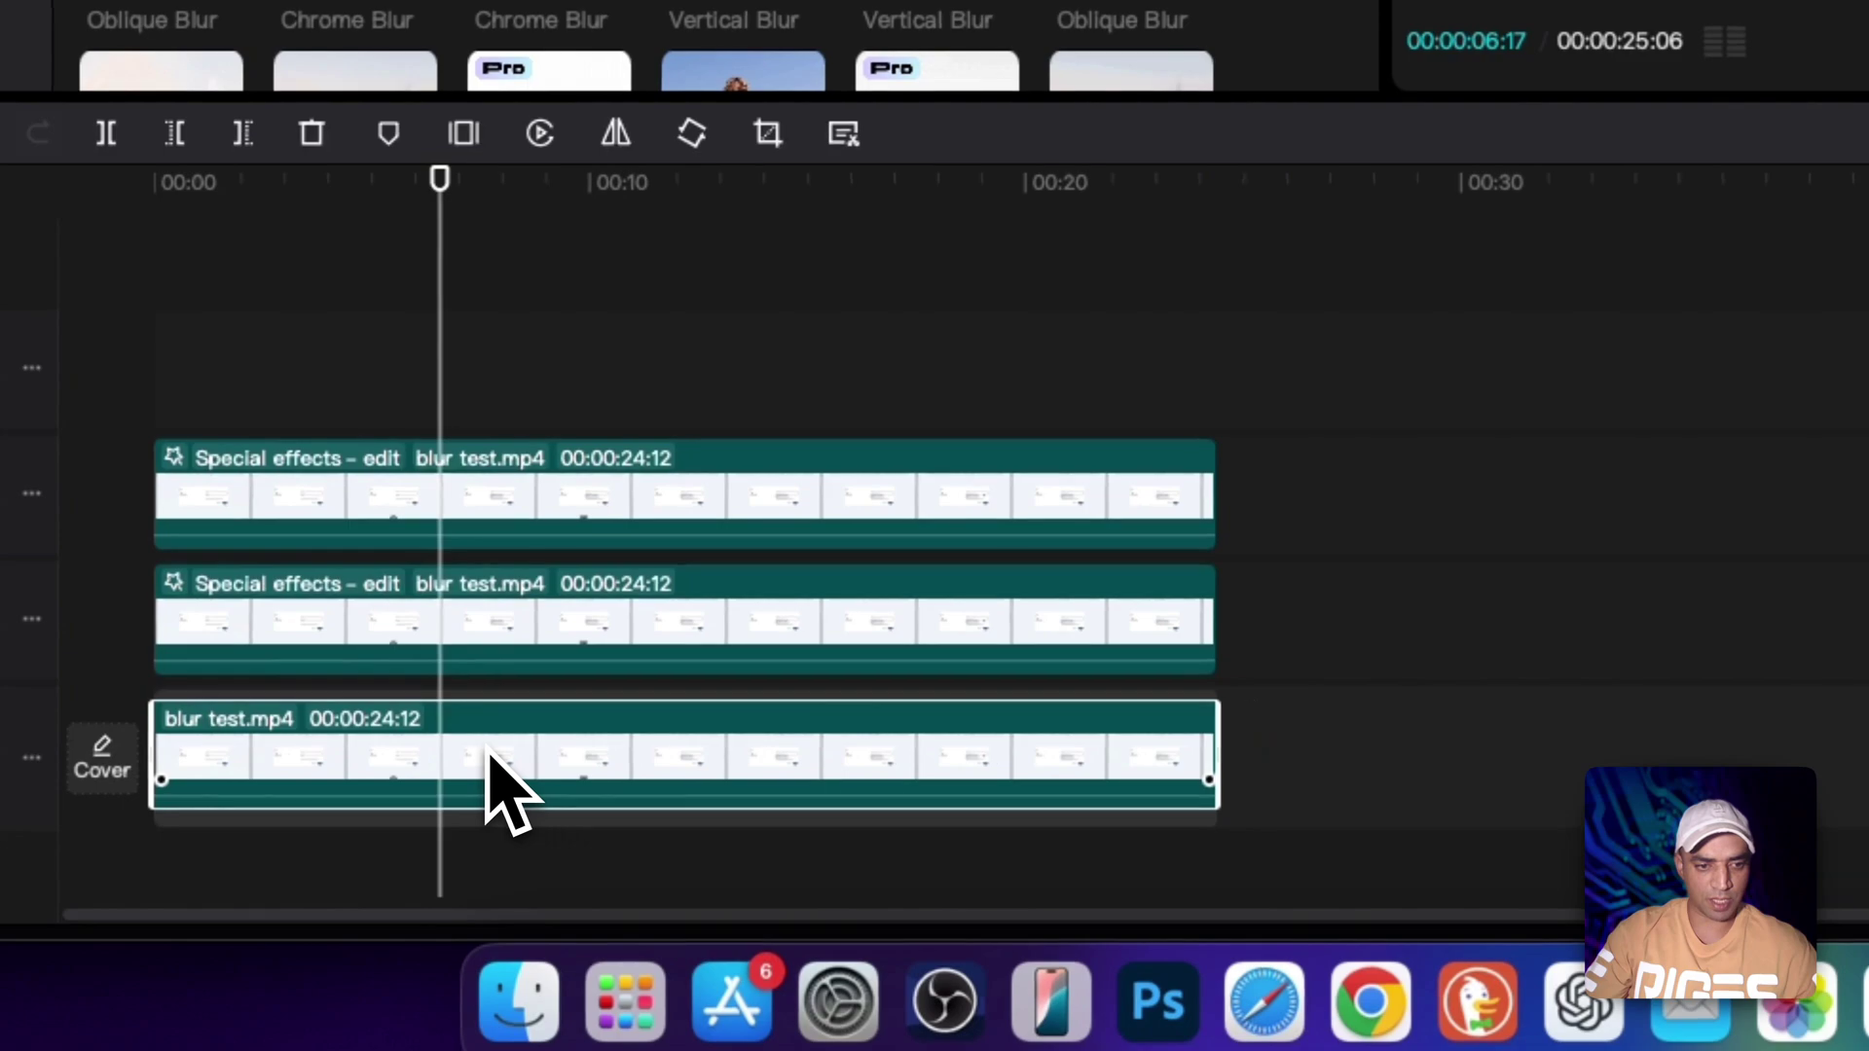
pyautogui.click(606, 356)
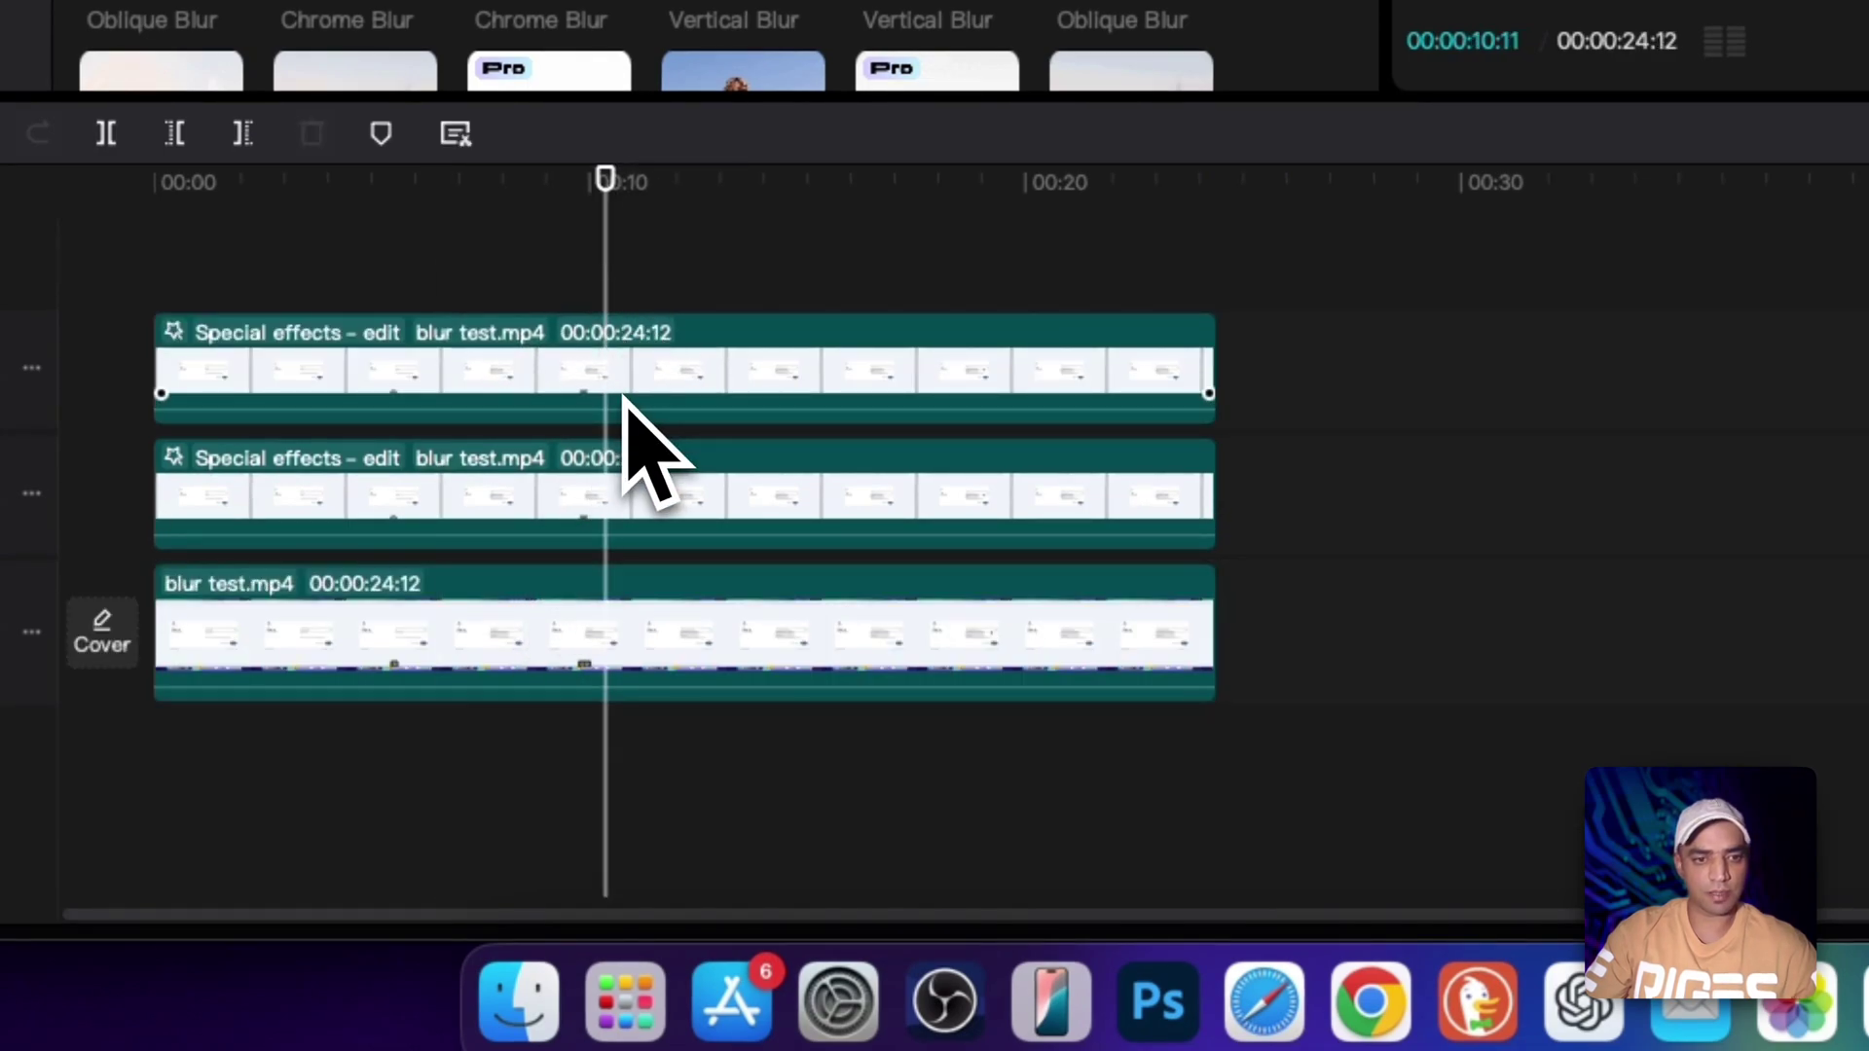